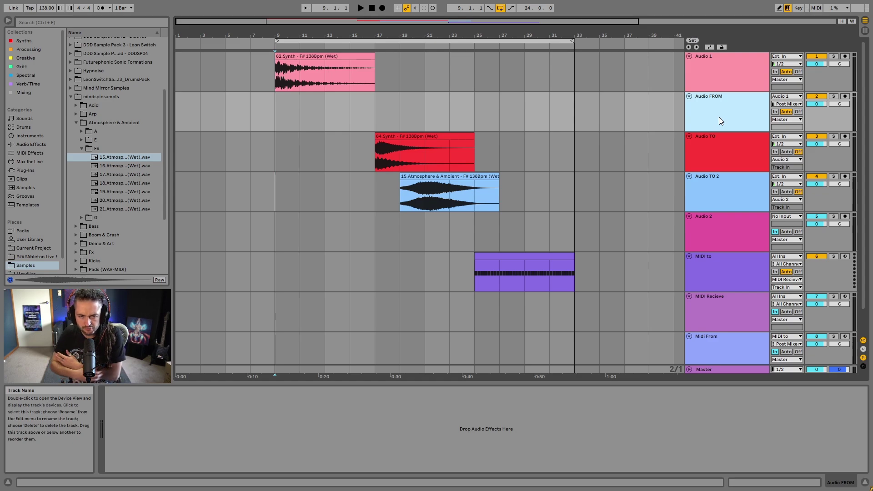
- Play the synth clip on the Audio 1 track from its start at bar 9 to hear it
left_click(734, 65)
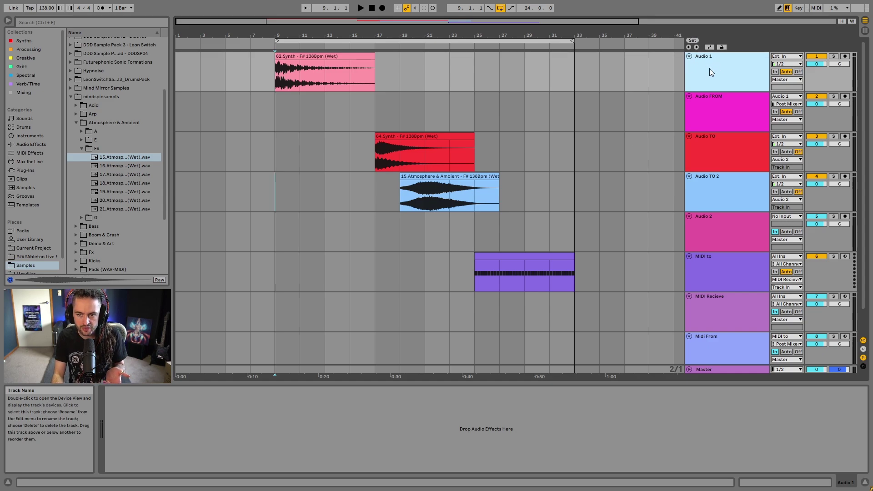
left_click(312, 56)
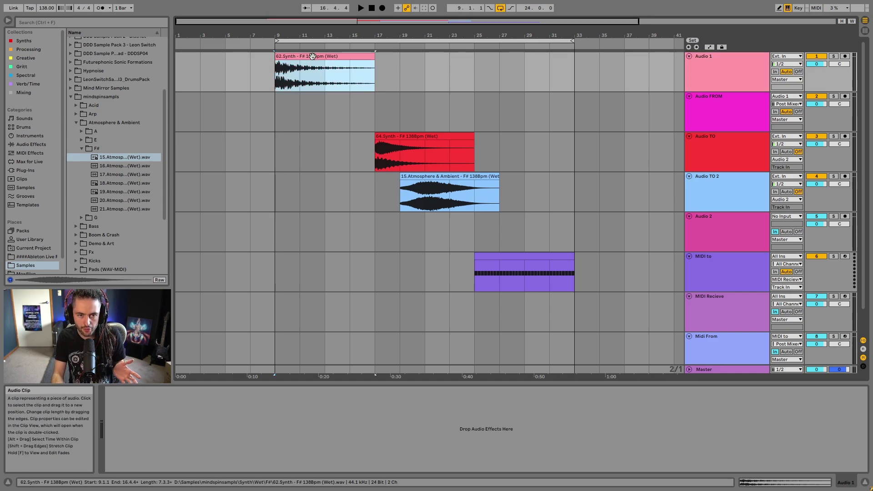
key("space")
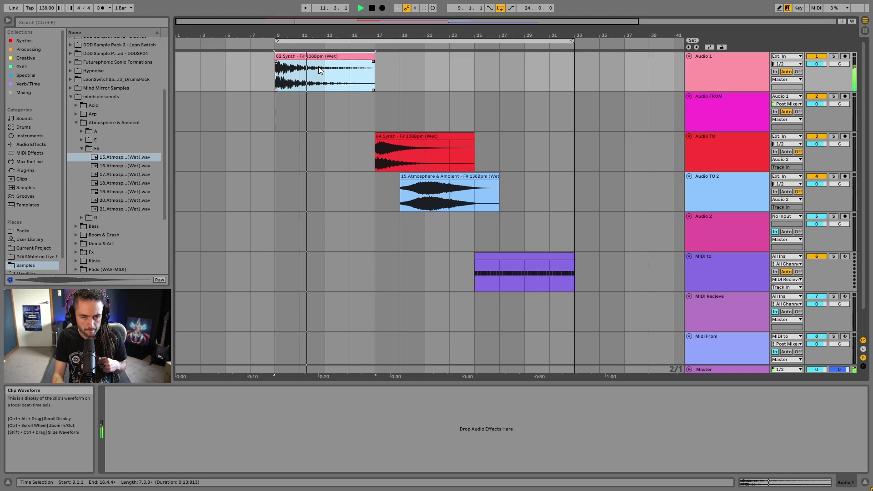
key("space")
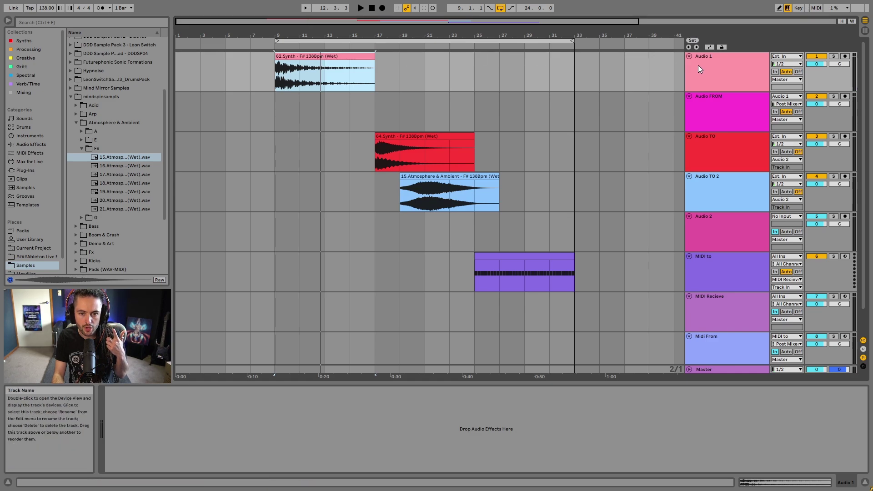
- Set the Audio FROM track to take its input from Audio 1
left_click(294, 110)
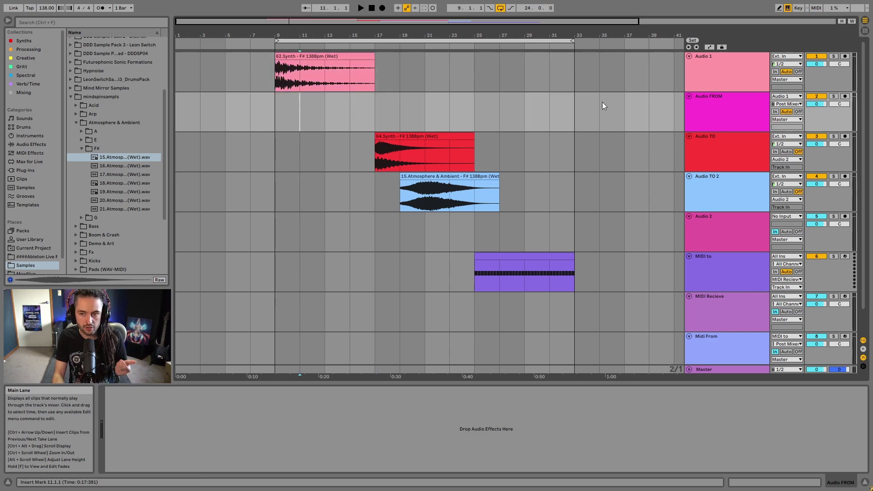
left_click(712, 64)
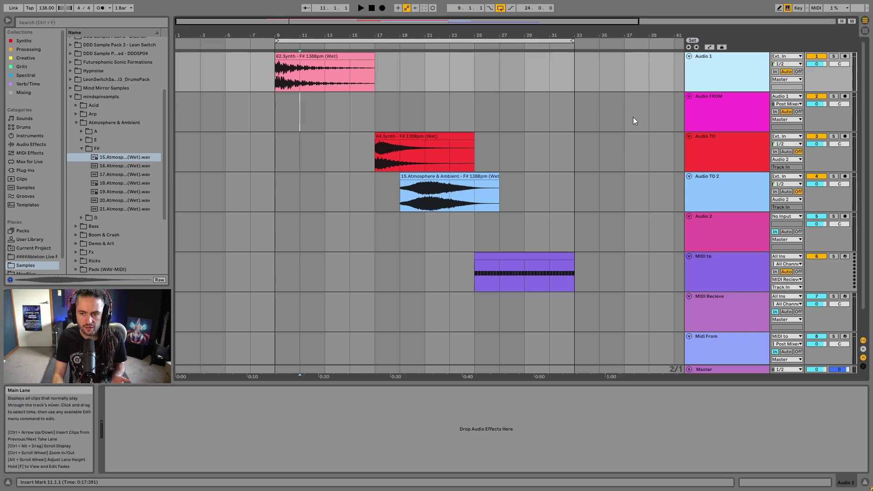
left_click(718, 99)
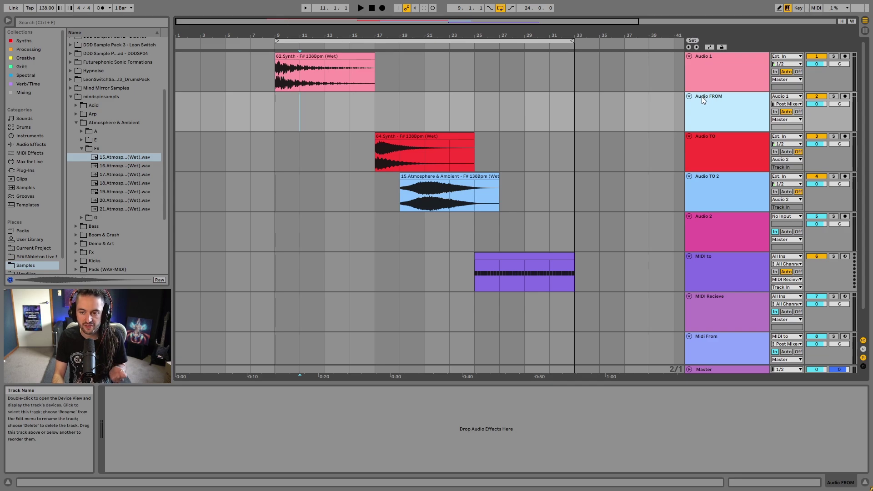
left_click(792, 97)
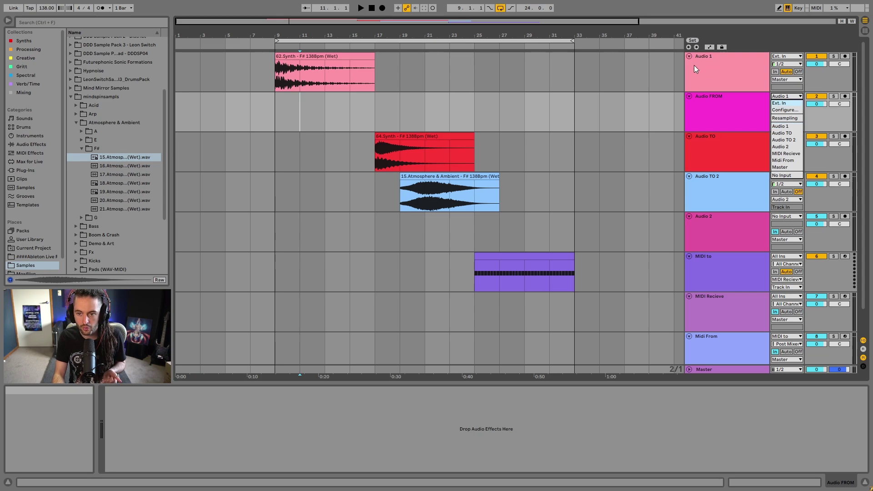
left_click(788, 127)
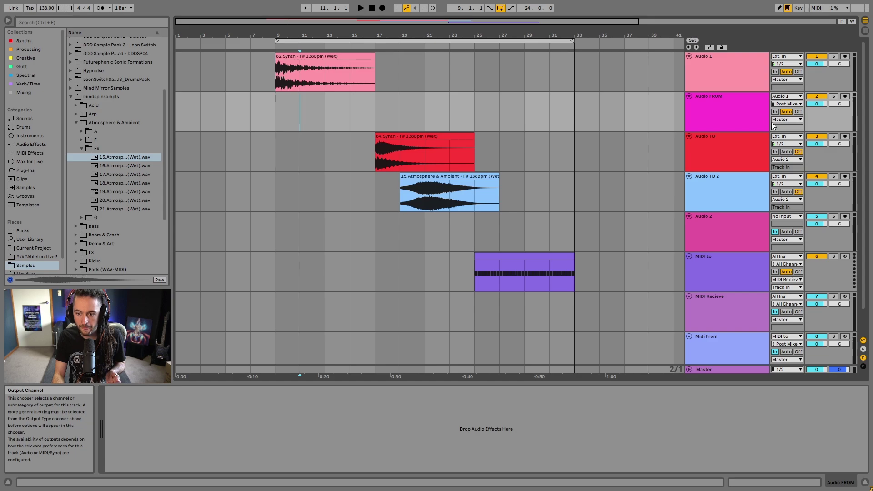
- Arm the Audio FROM track and record the incoming audio from bar 9 to about bar 16
left_click(284, 116)
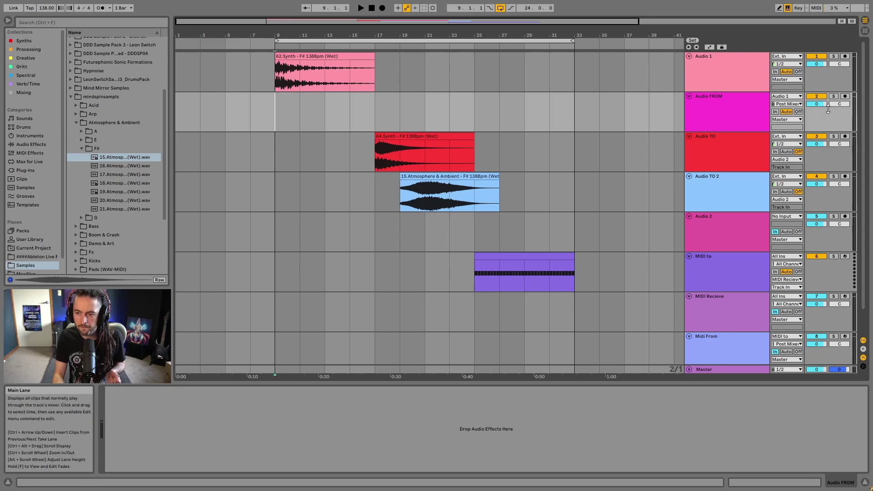
left_click(844, 97)
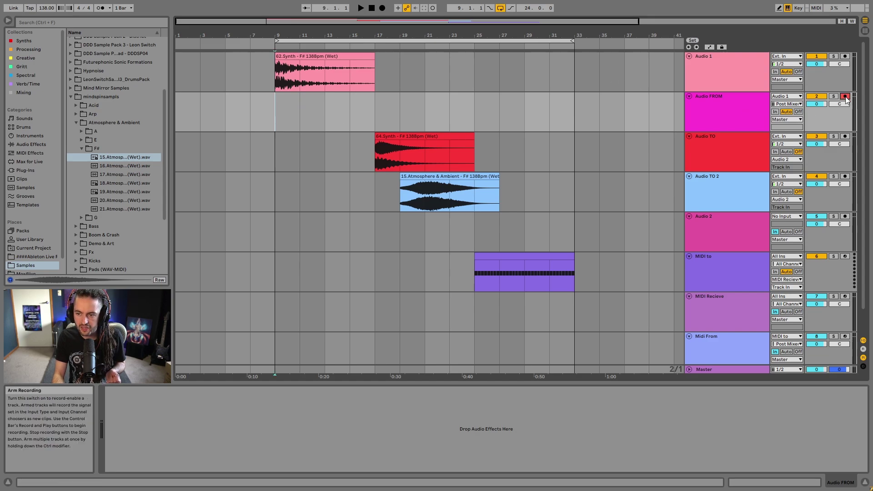
left_click(383, 8)
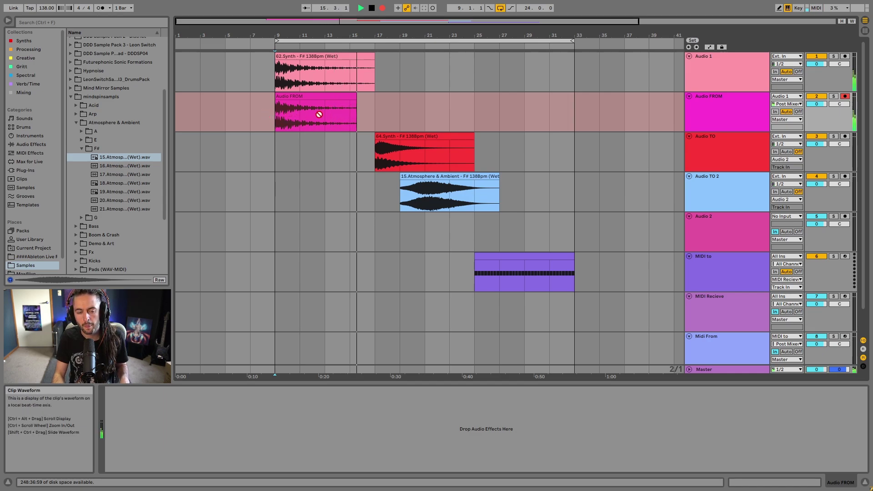
key("space")
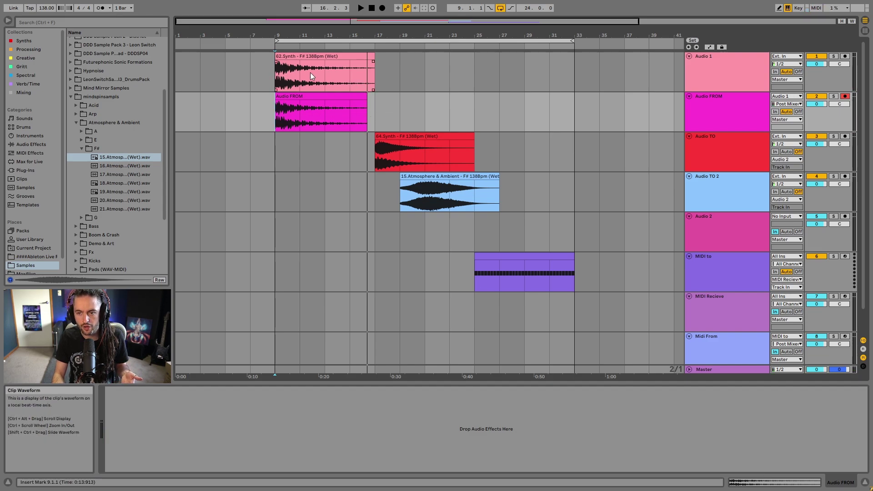
- Compare the recorded clip with its source by soloing Audio FROM and Audio 1 in turn during playback, then clear the solo
left_click(317, 96)
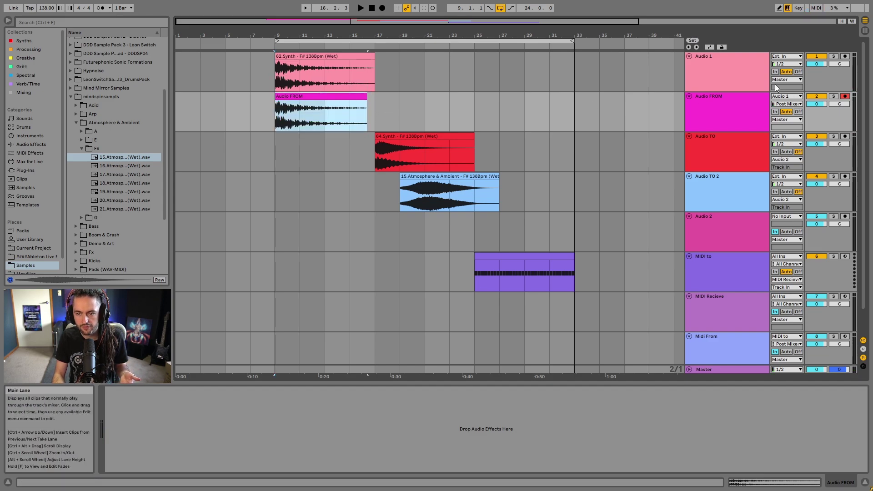
left_click(832, 97)
key("space")
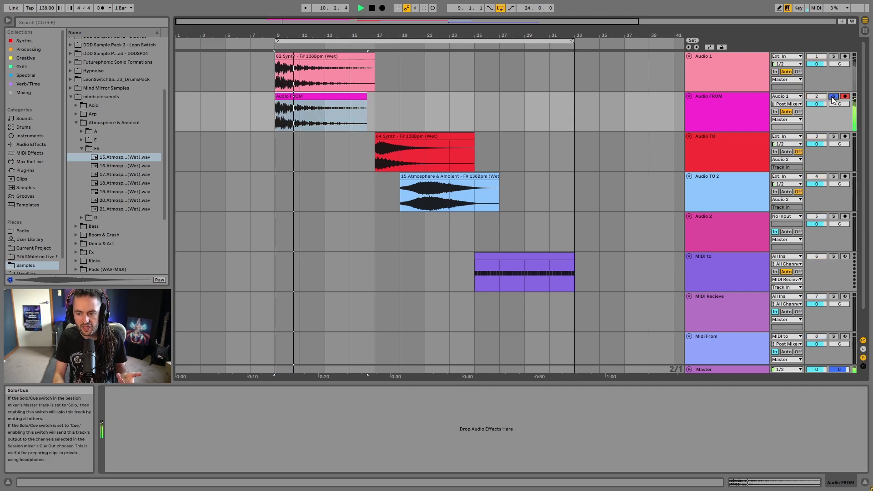
left_click(833, 56)
key("space")
key("space")
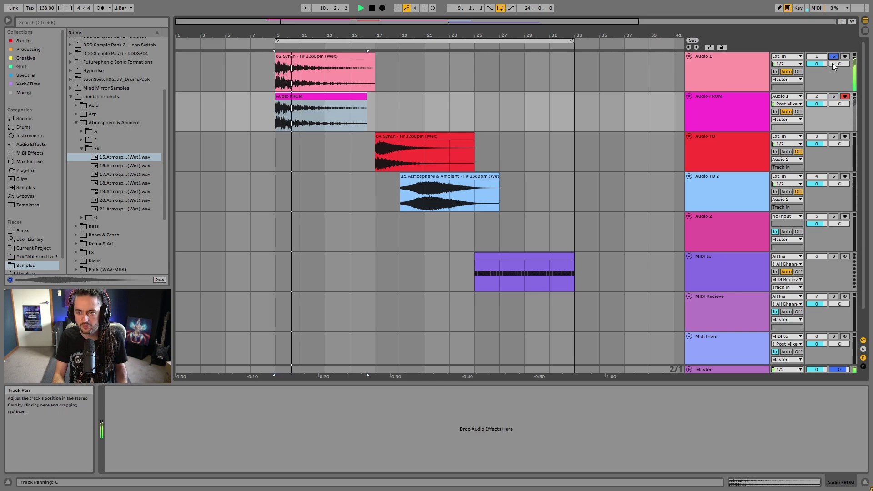
key("space")
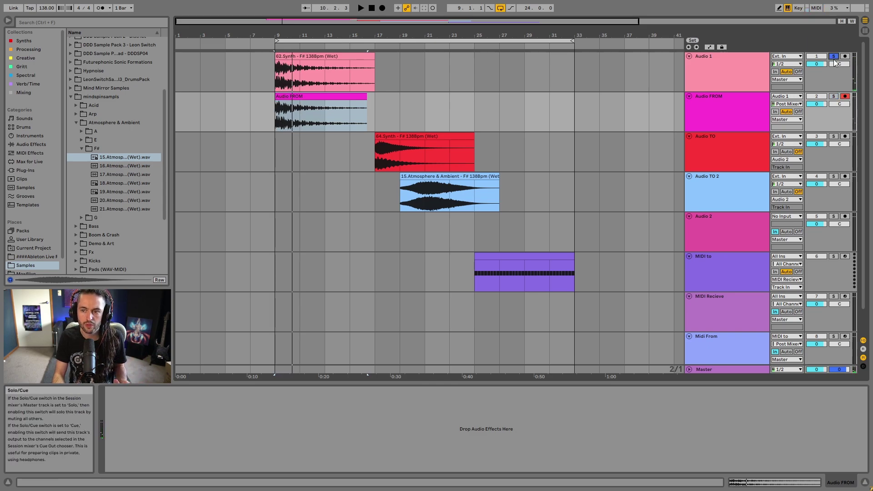
left_click(833, 56)
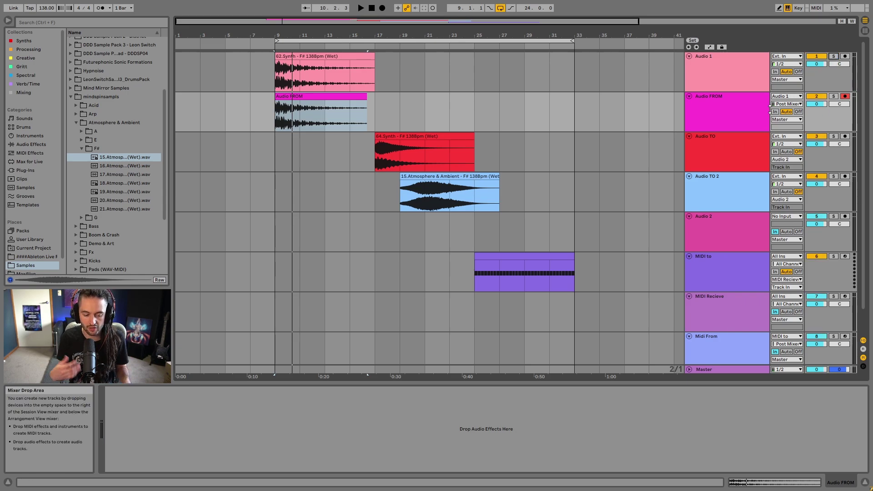
key("space")
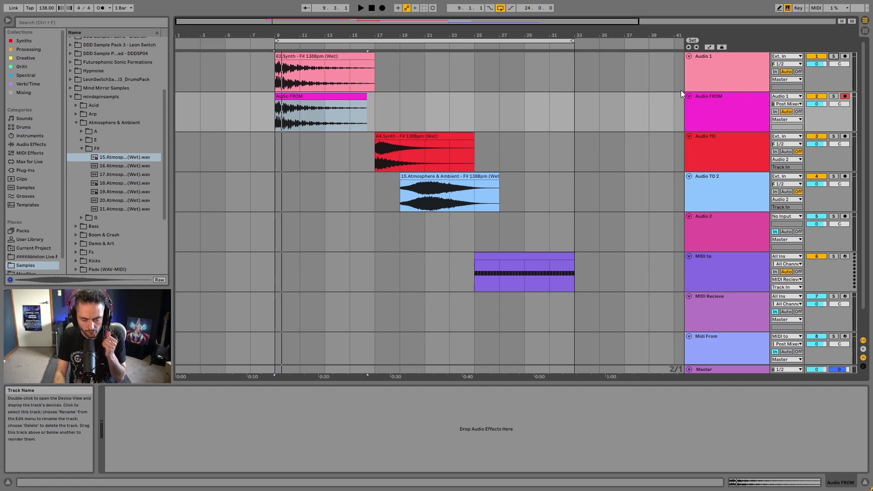
- Delete the recorded clip from the Audio FROM track
left_click(351, 85)
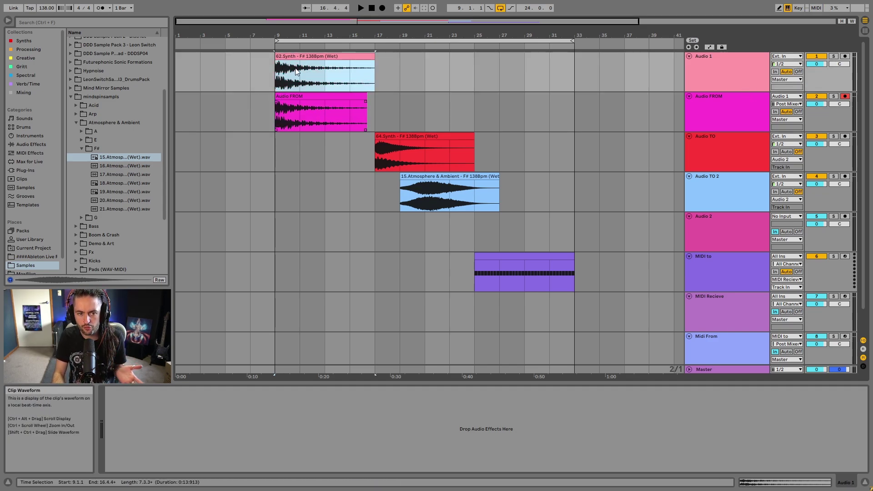
left_click(349, 95)
key("Delete")
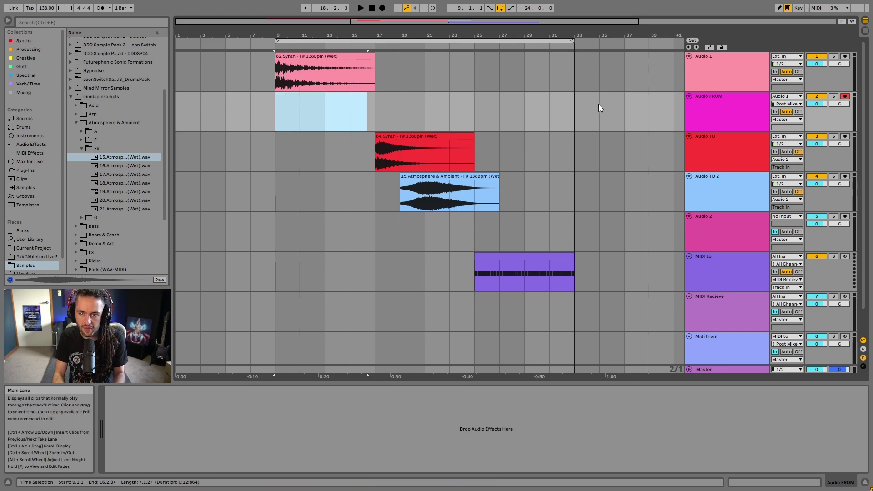
- View the available input sources for the Audio FROM track, such as Resampling, and keep the current one
left_click(740, 105)
left_click(784, 97)
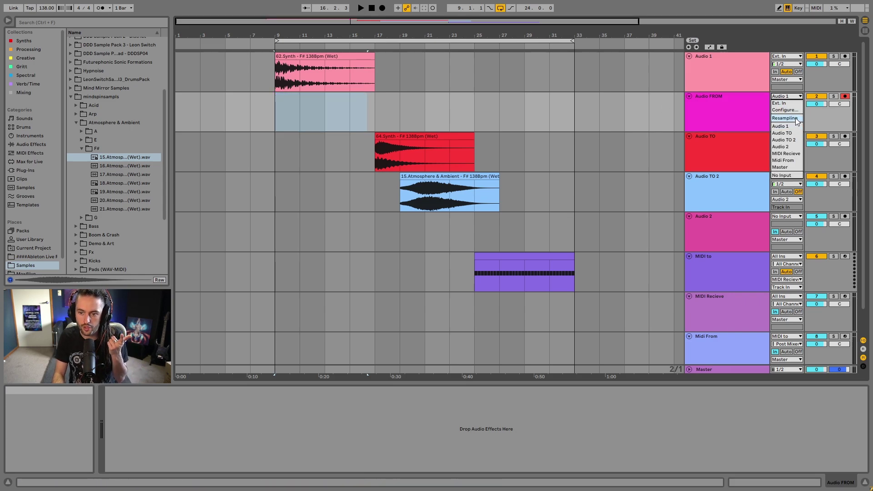
left_click(448, 122)
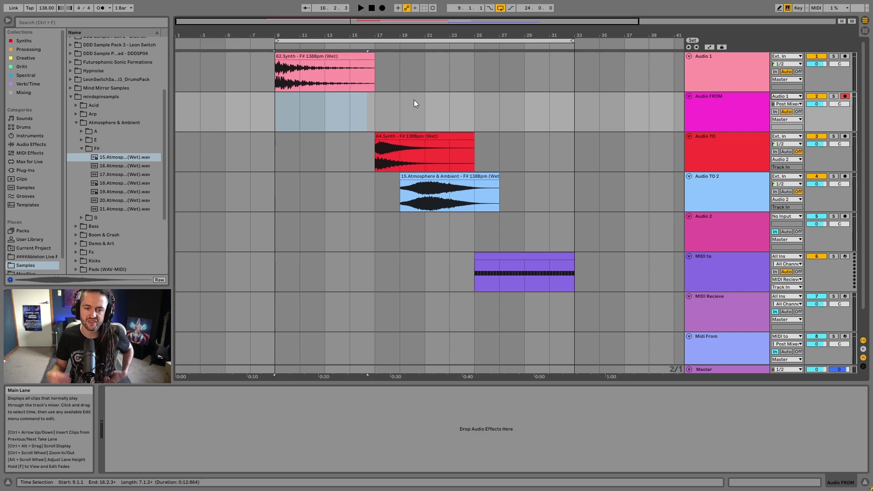
- Play the synth clip on the Audio TO track and check its signal reaching the Audio 2 track
left_click(427, 136)
key("space")
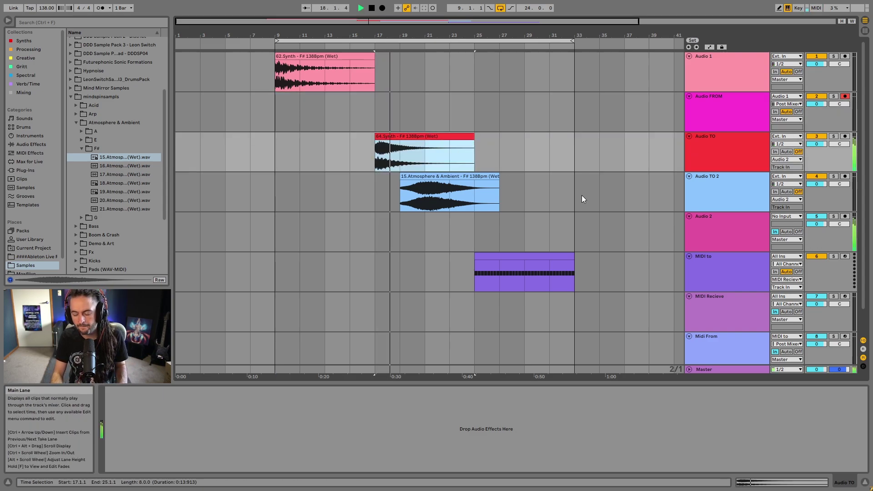
left_click(708, 142)
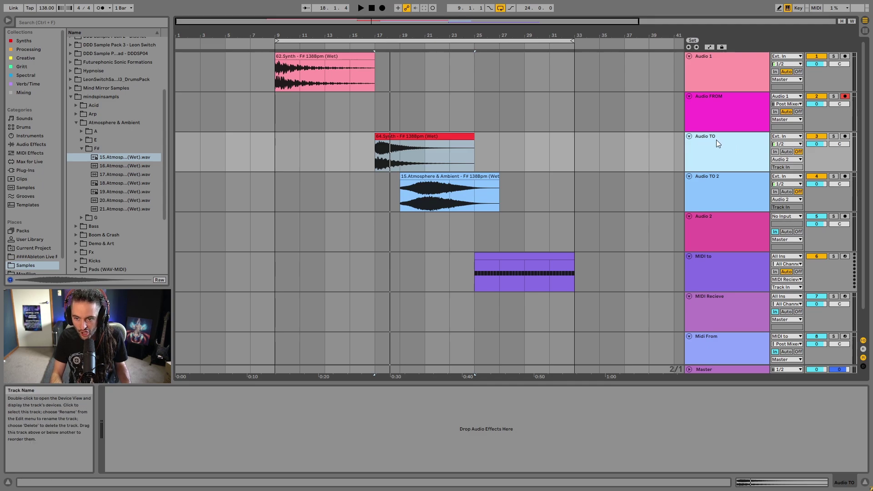
left_click(711, 220)
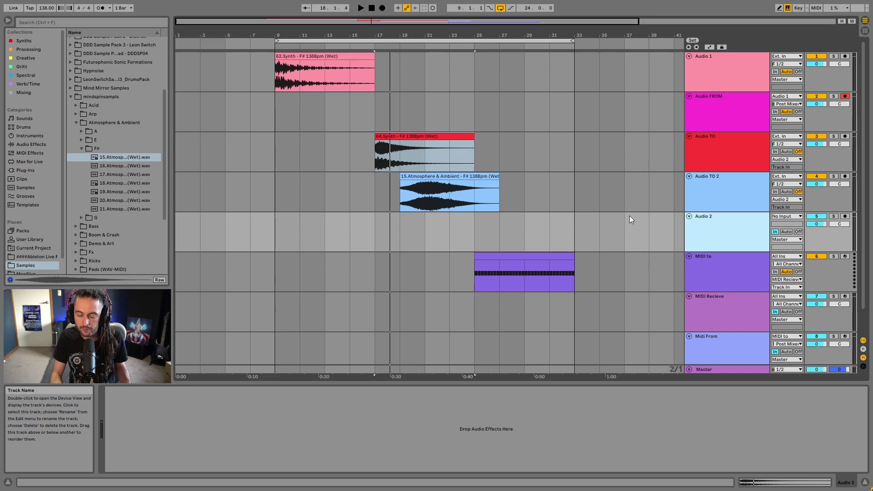
- Solo the Audio 2 track and play from bar 17 to hear the audio routed into it
left_click(386, 225)
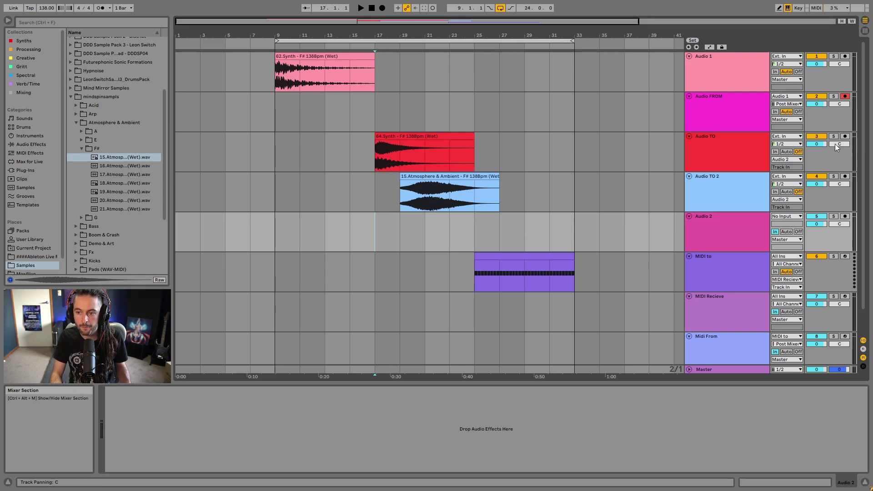
key("space")
left_click(834, 217)
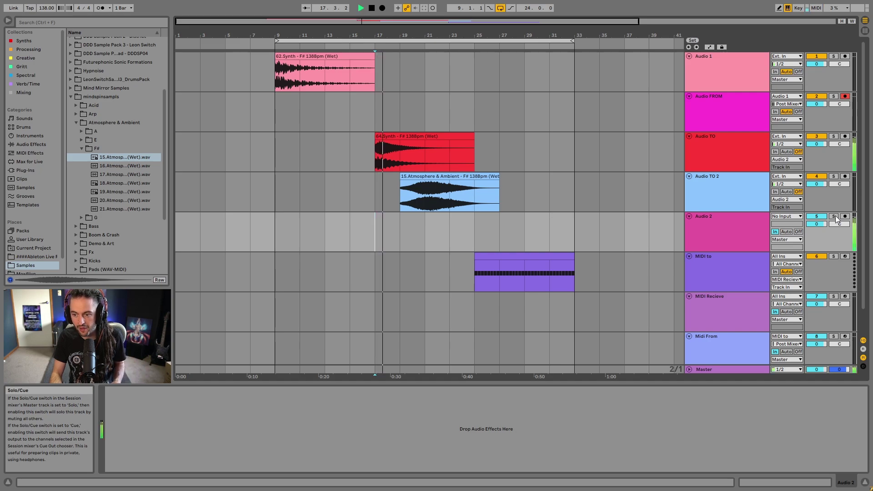
key("space")
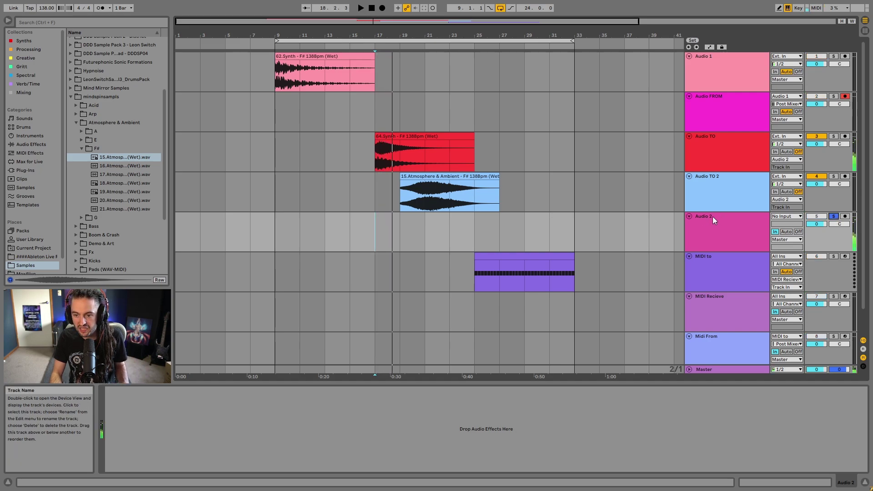
key("space")
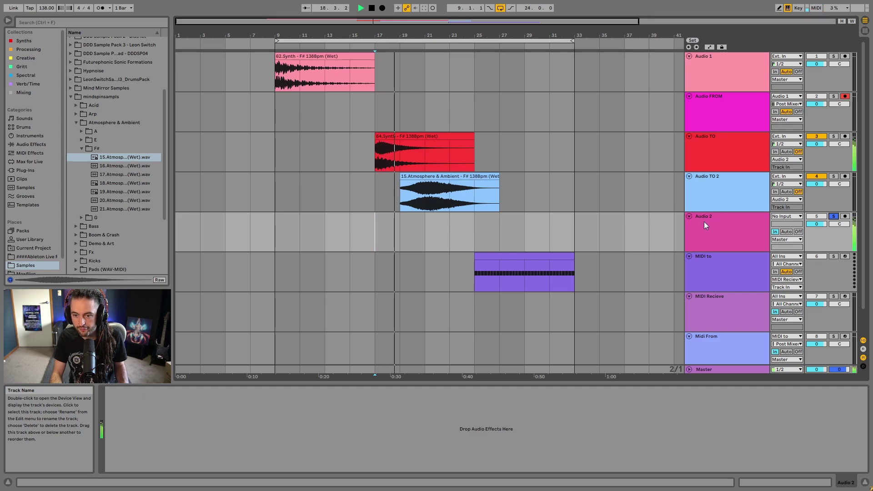
left_click(703, 222)
key("space")
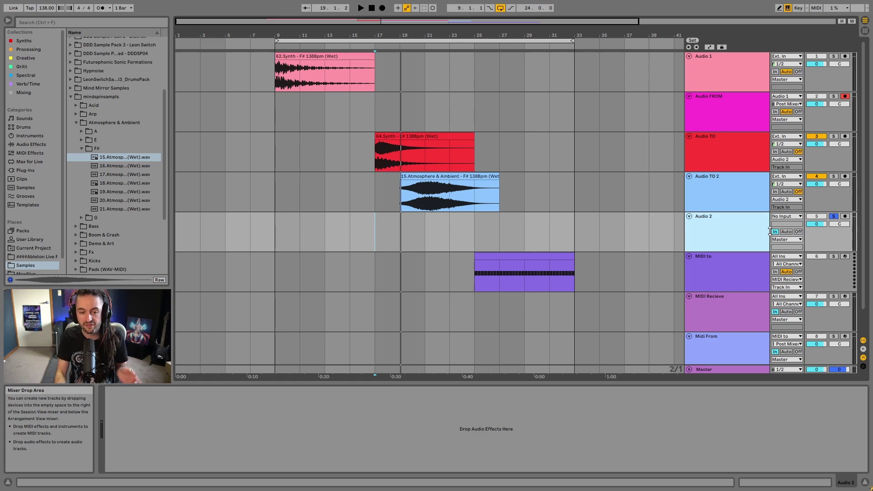
- Review the output routing of the Audio TO and Audio TO 2 tracks into Audio 2
left_click(787, 159)
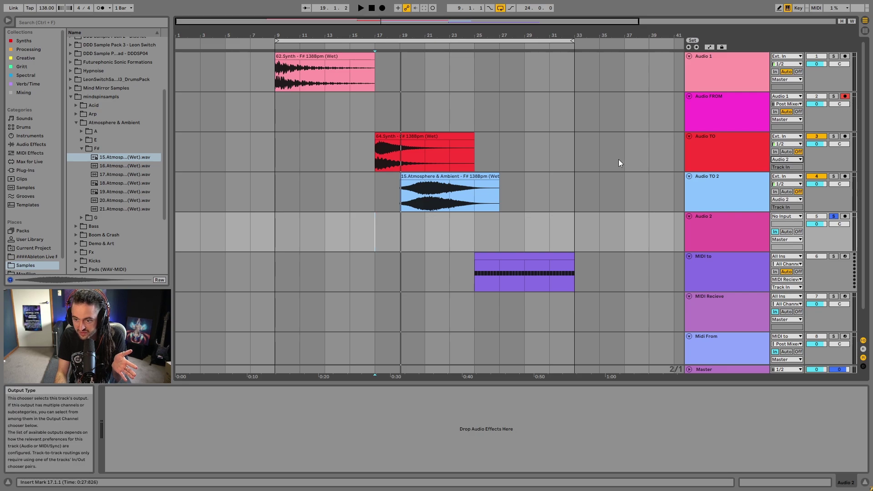
left_click(719, 193)
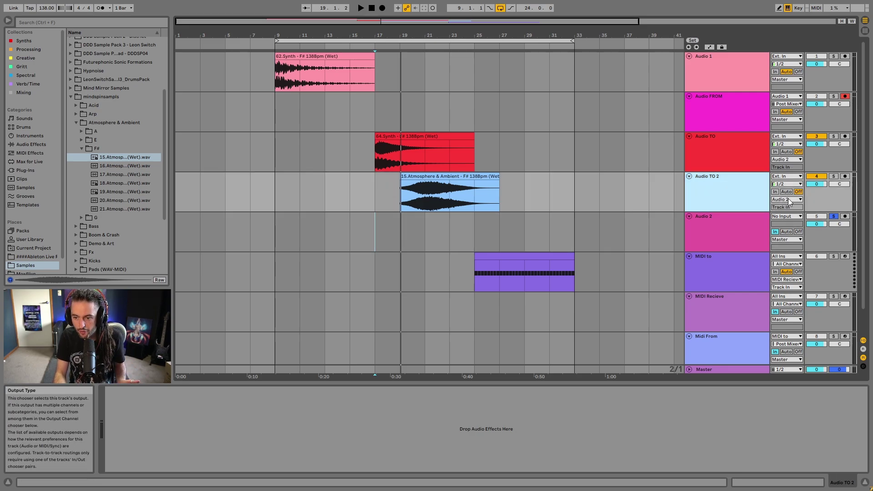
left_click(737, 223)
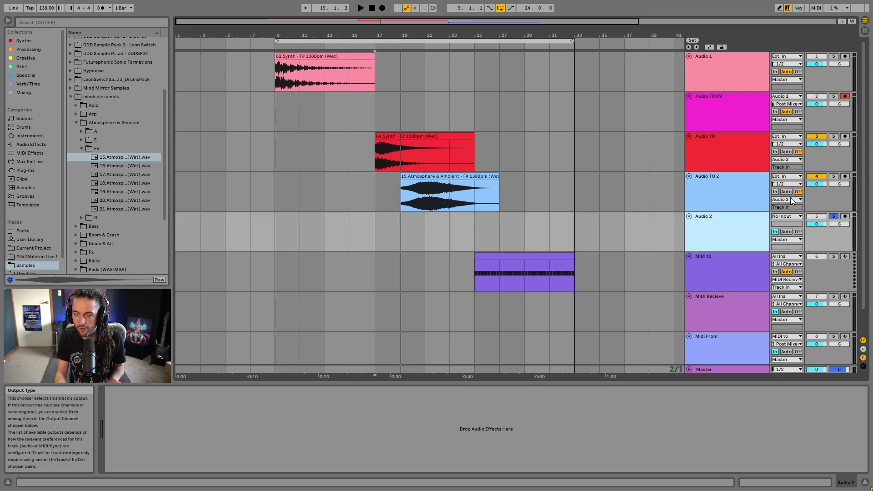
left_click(714, 180)
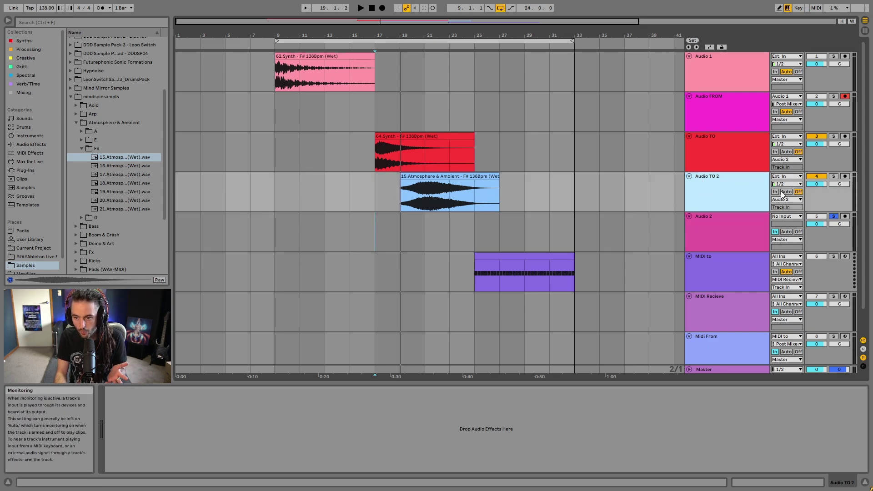
- Play both clips from bar 17 with Audio 2 soloed to hear the two routed tracks combined
key("space")
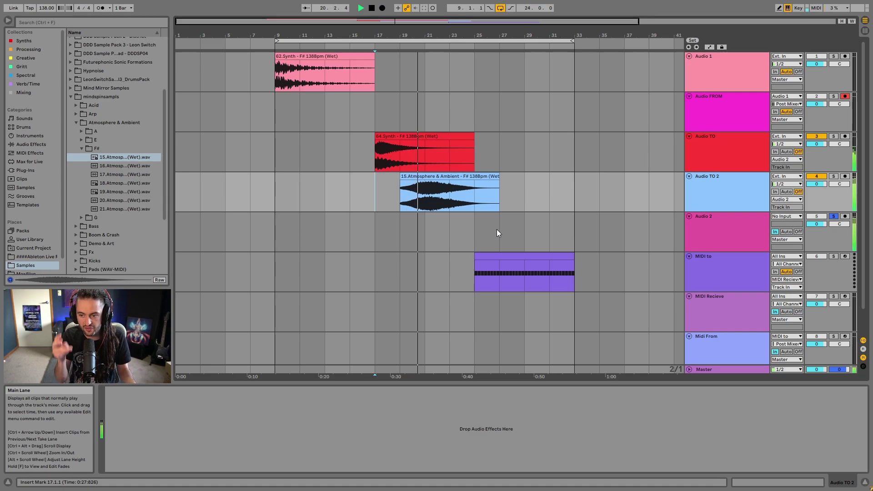
key("space")
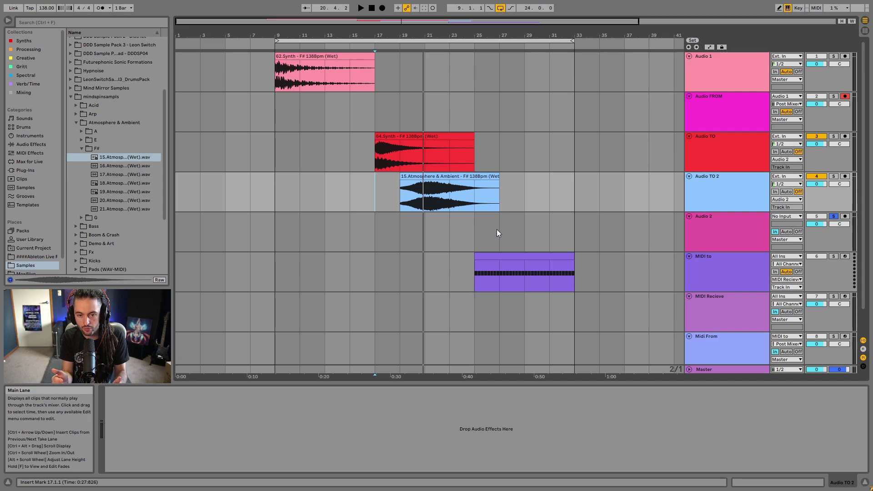
left_click(707, 215)
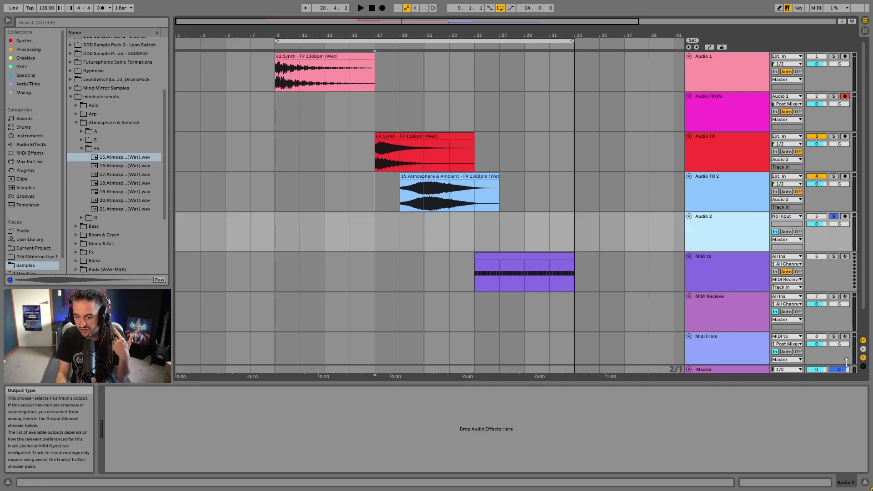
- Solo the Audio TO track and play its synth clip from bar 17
left_click(719, 168)
left_click(833, 135)
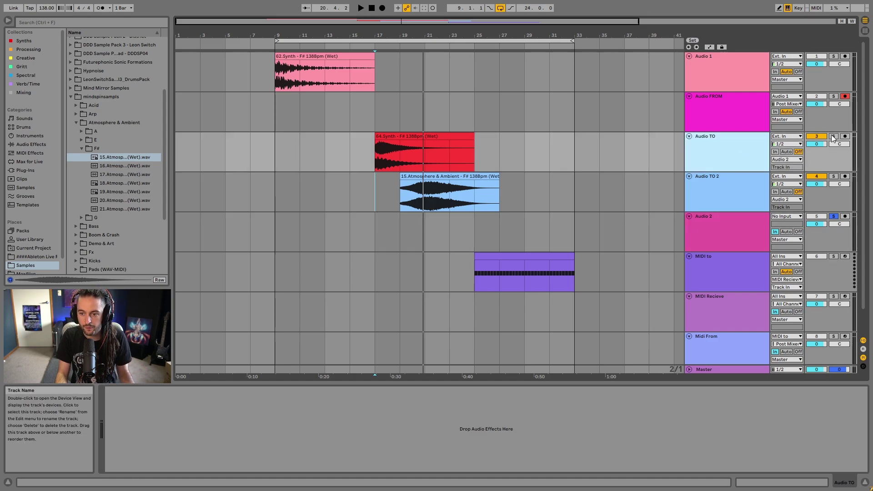
key("space")
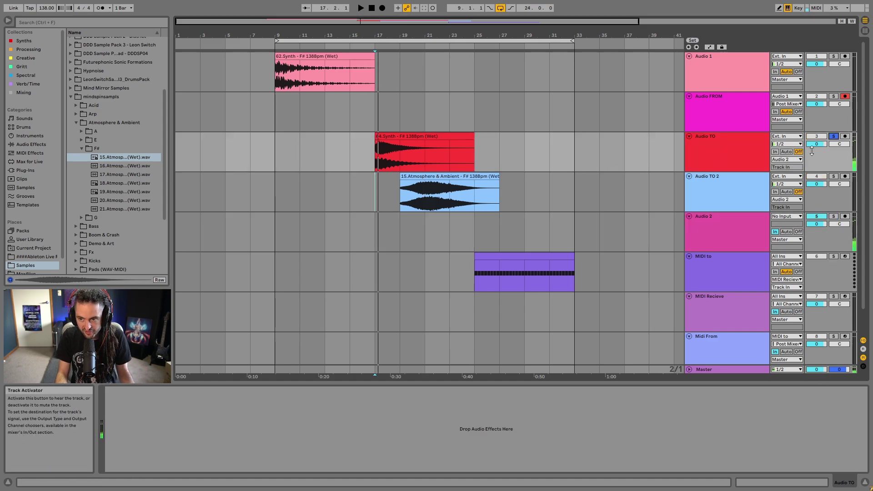
- Switch Audio 2's monitoring to Off and back to In while playing, to compare the routed signal, and stop playback
left_click(800, 230)
key("space")
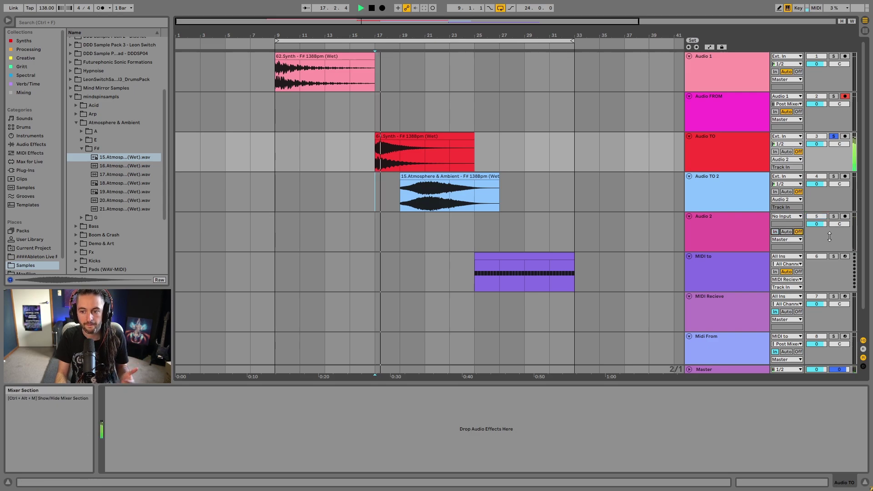
left_click(776, 232)
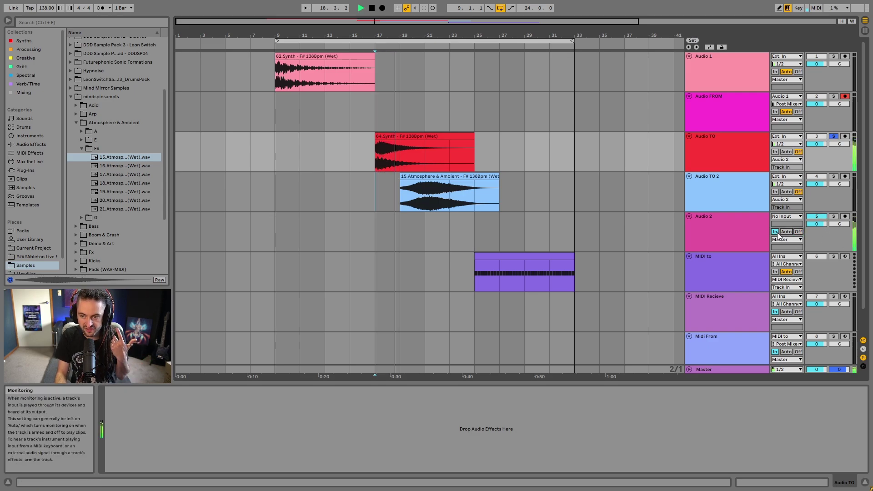
left_click(700, 228)
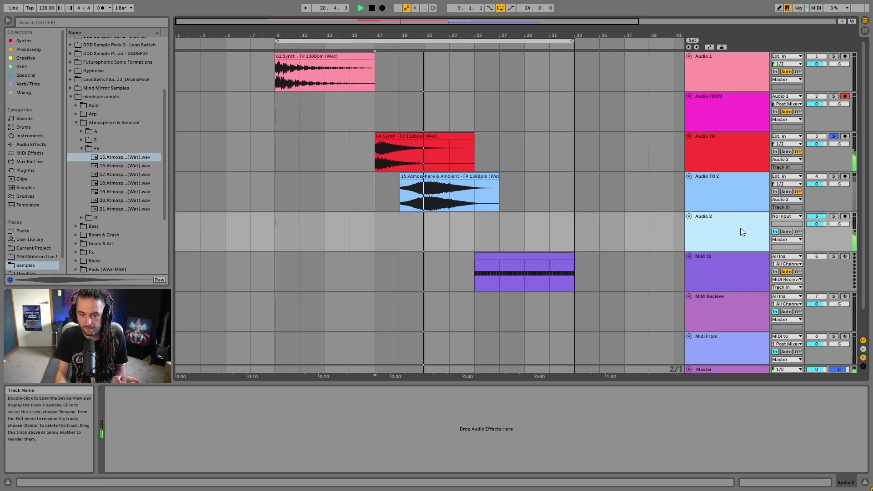
key("space")
- Review the clips on Audio TO and Audio TO 2 and the Audio FROM, Audio TO and Audio 2 tracks
left_click(420, 166)
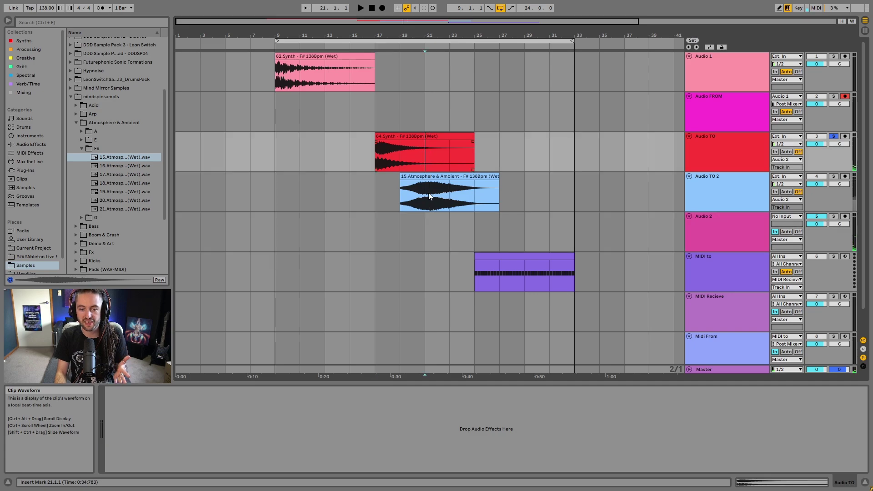
left_click(428, 194)
left_click(408, 243)
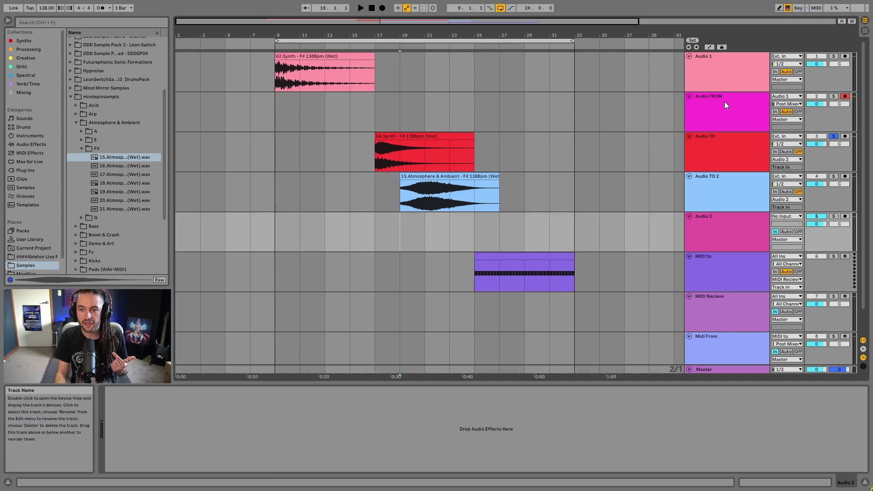
left_click(707, 98)
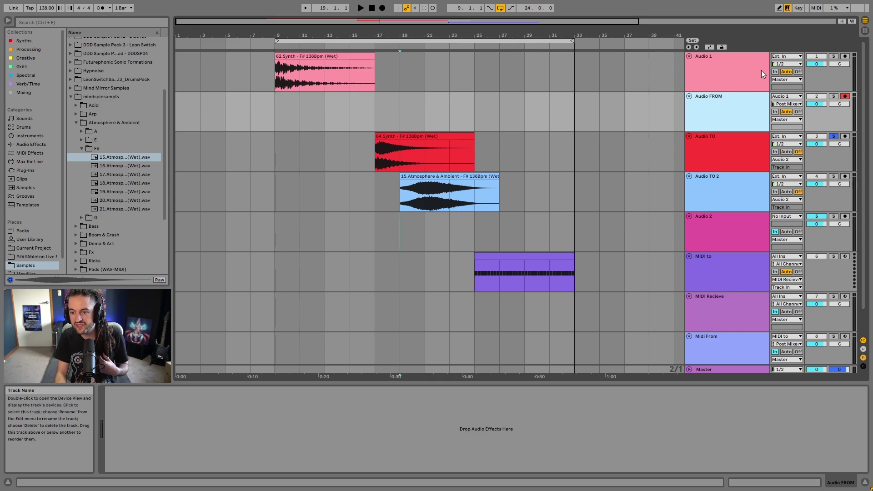
left_click(704, 161)
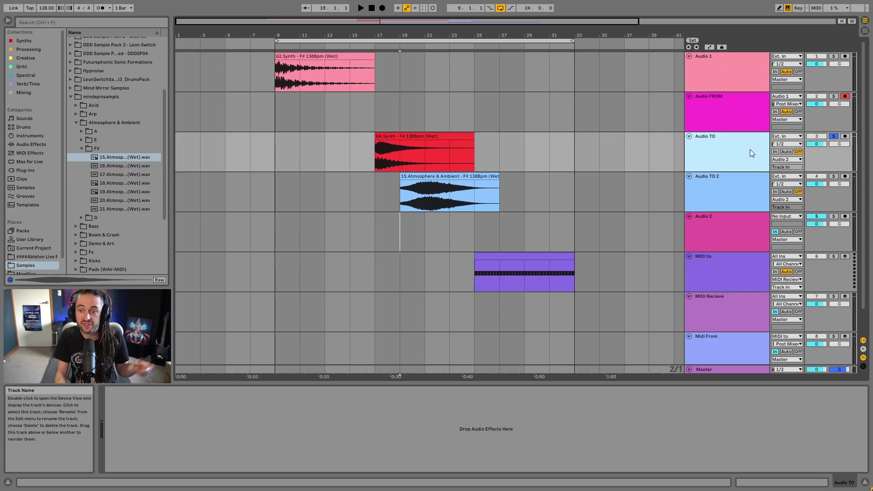
key("Down")
key("Down")
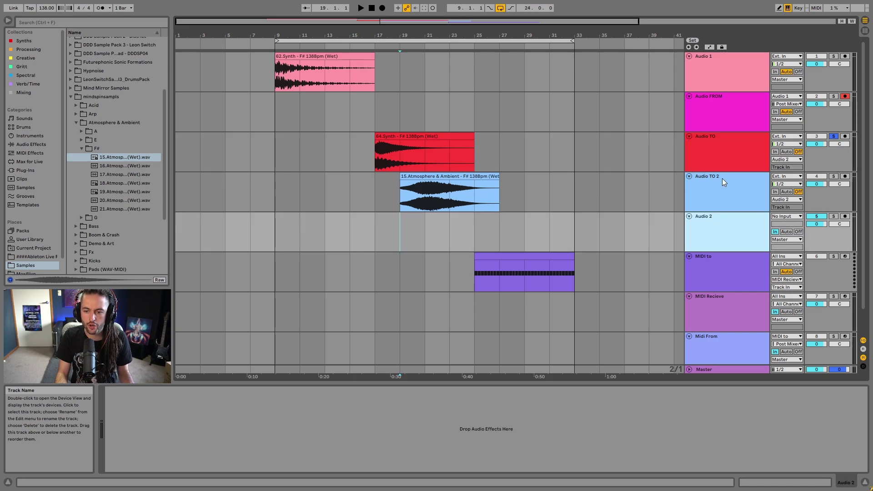
- Insert two audio tracks below the Midi From track and group them
scroll(732, 227, "down", 1)
double_click(710, 351)
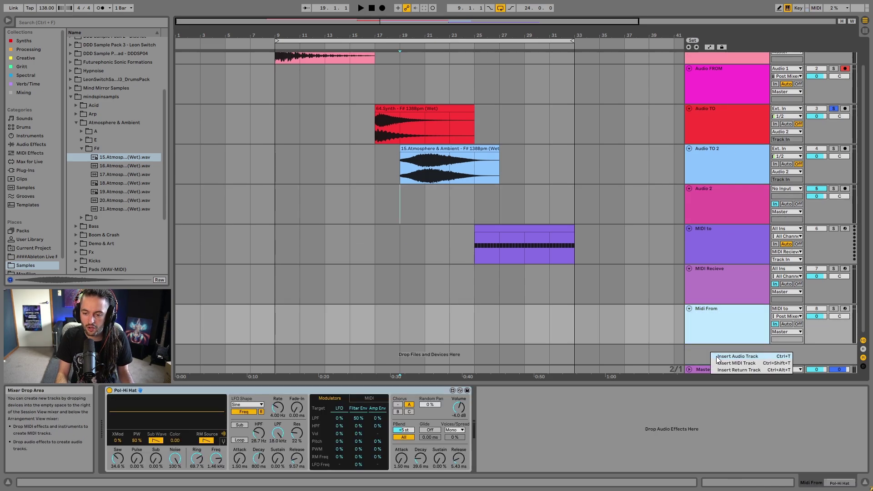
scroll(719, 354, "down", 1)
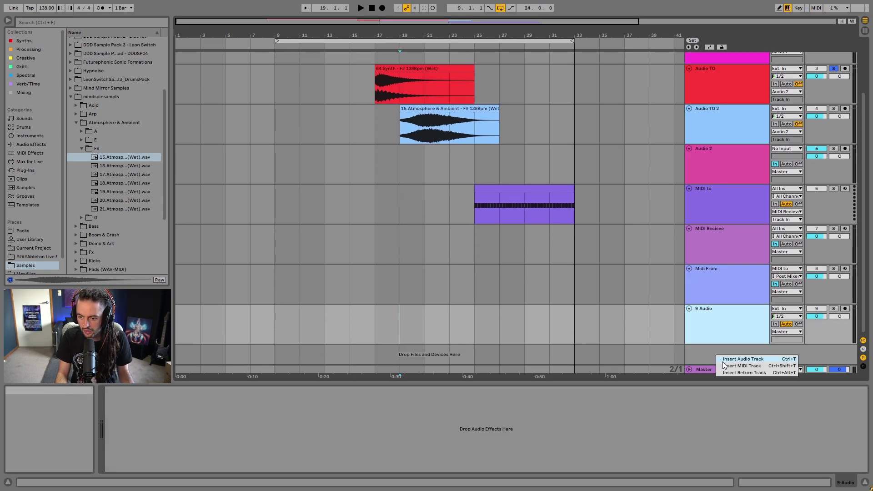
double_click(719, 356)
left_click(722, 287)
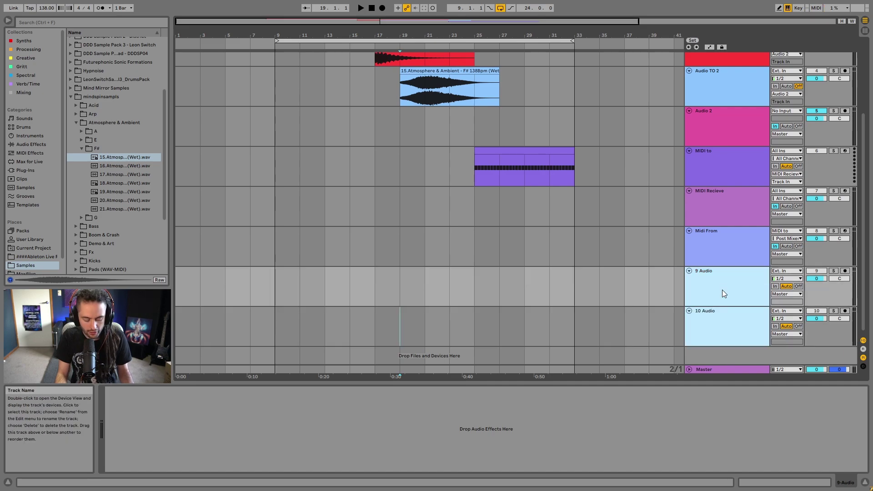
key("ctrl+g")
scroll(722, 291, "down", 1)
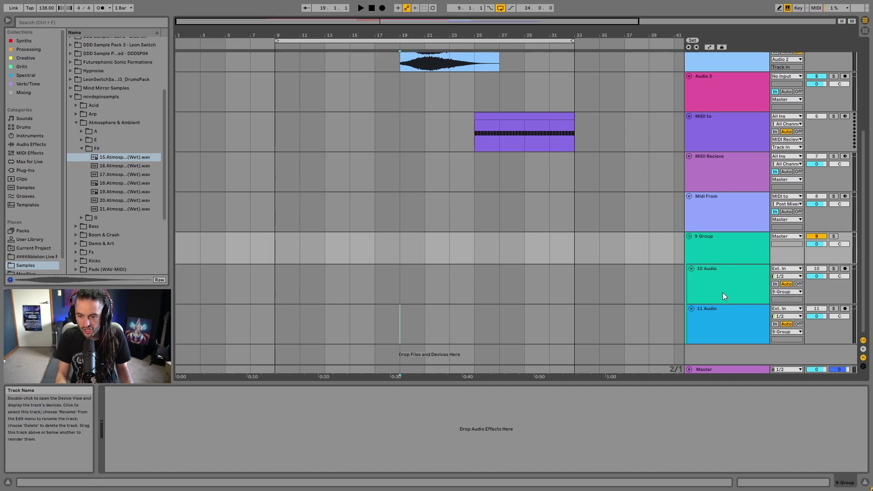
- Review the output routing of the 11 Audio track into 9-Group and of the group into Master
left_click(708, 247)
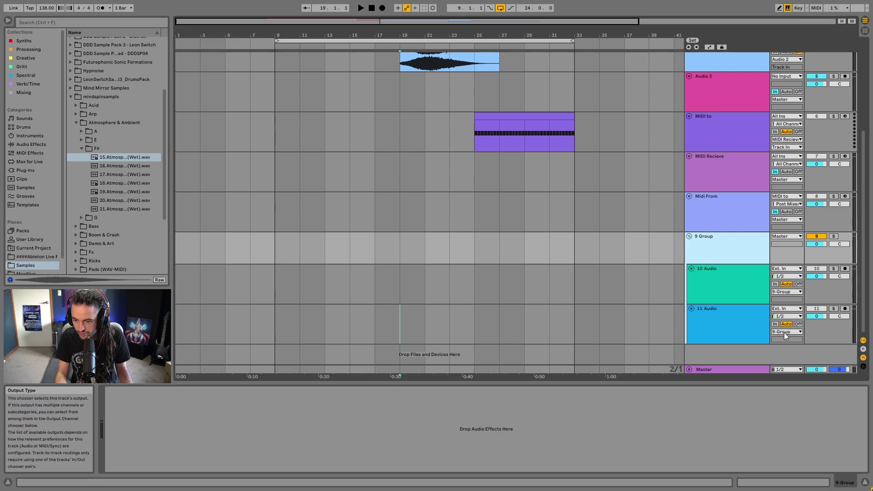
left_click(735, 323)
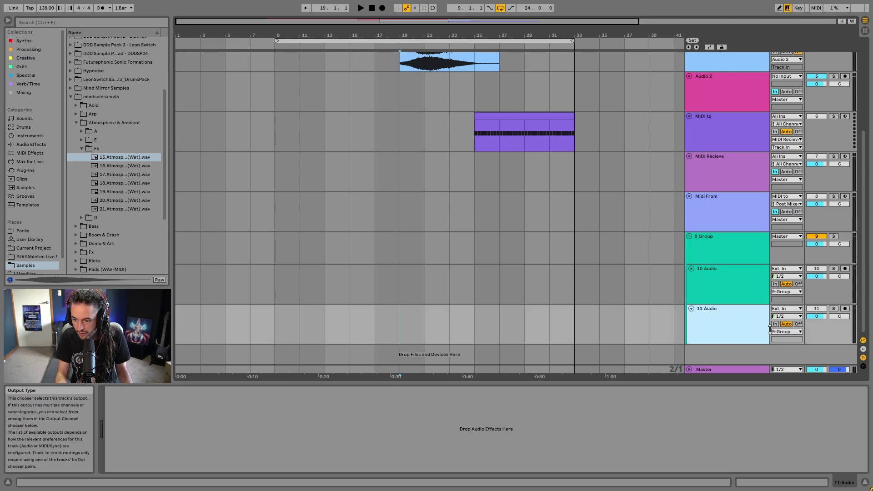
left_click(785, 333)
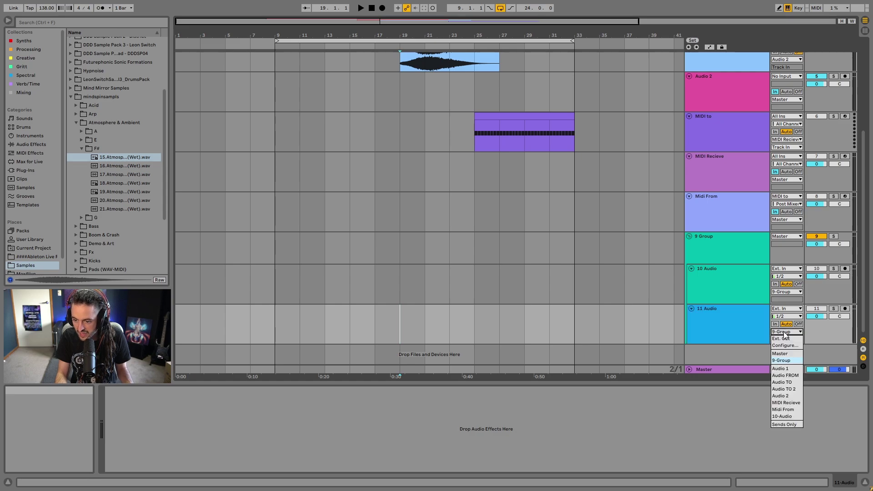
left_click(780, 360)
left_click(707, 213)
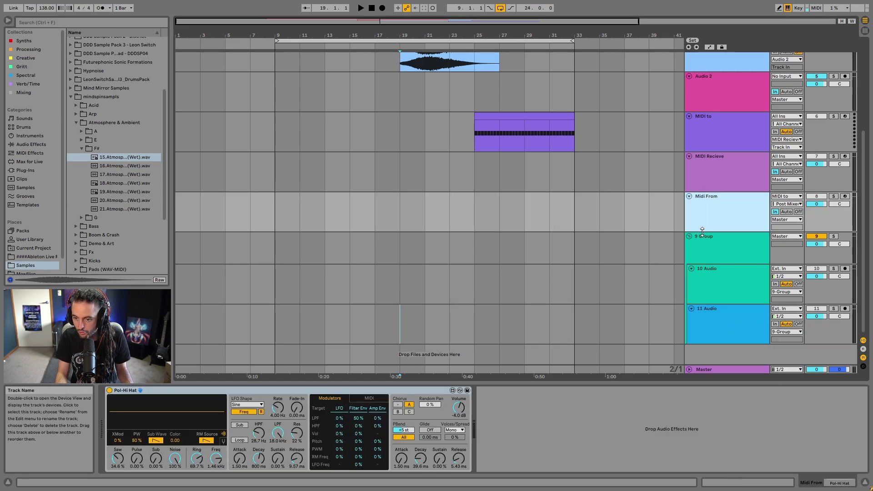
left_click(703, 238)
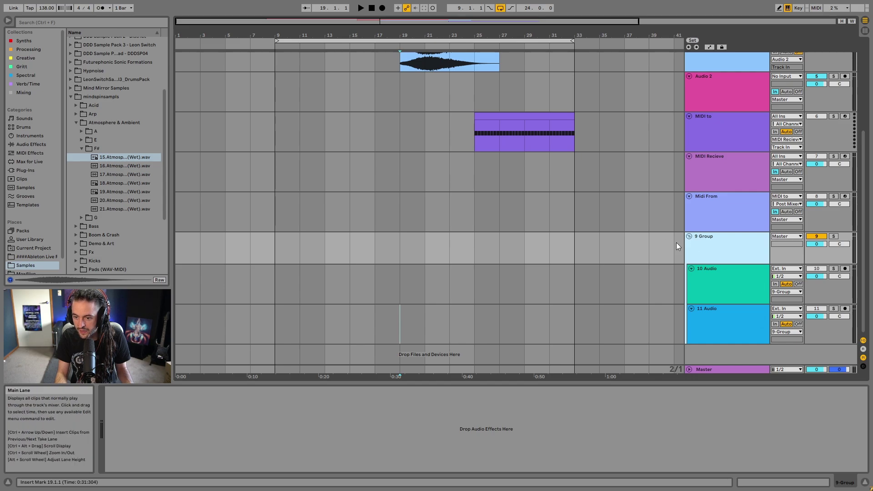
left_click(780, 236)
left_click(791, 258)
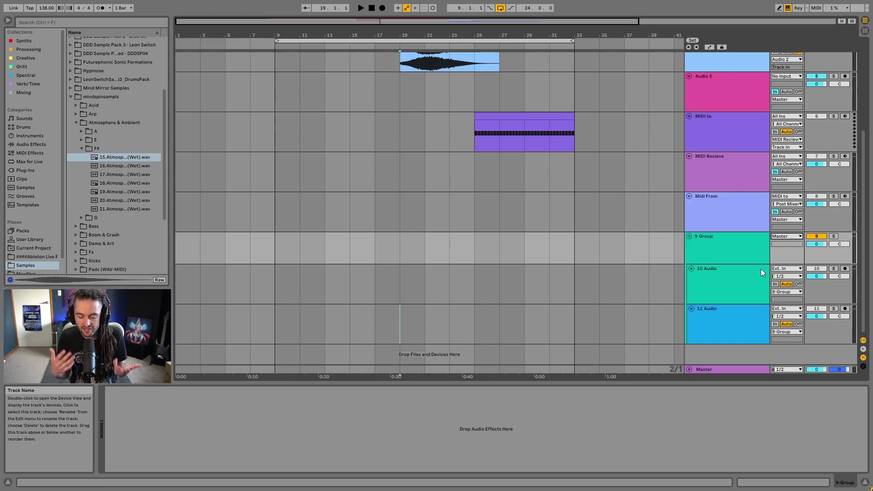
- Delete the 9 Group track together with its two audio tracks
left_click(742, 246)
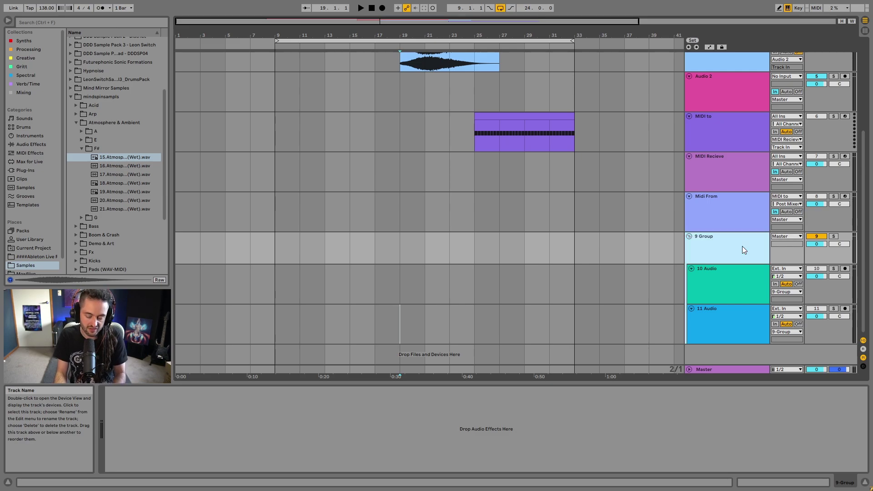
key("Delete")
scroll(751, 277, "up", 3)
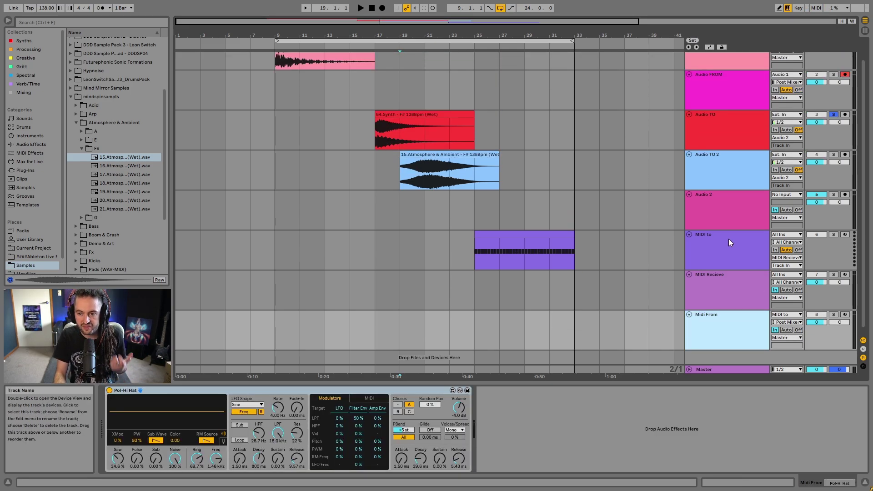
- View the available MIDI output destinations of the MIDI to track and keep it routed to MIDI Recieve
left_click(731, 235)
scroll(735, 236, "down", 1)
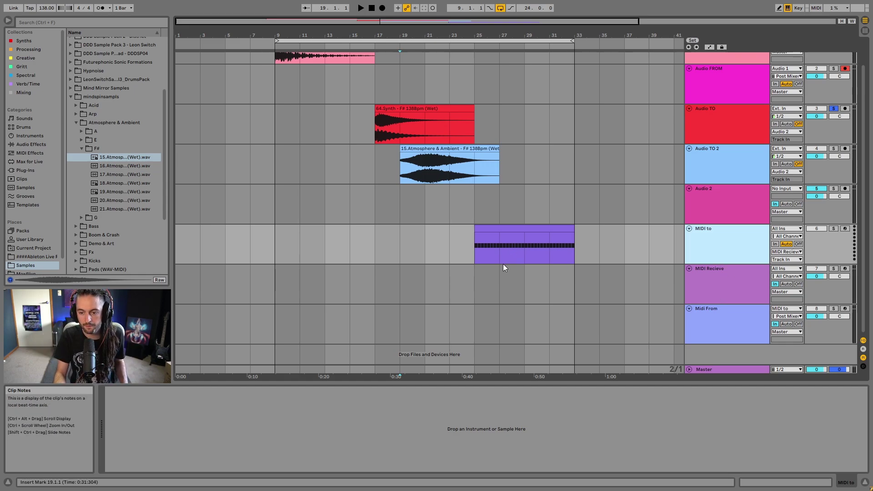
left_click(729, 296)
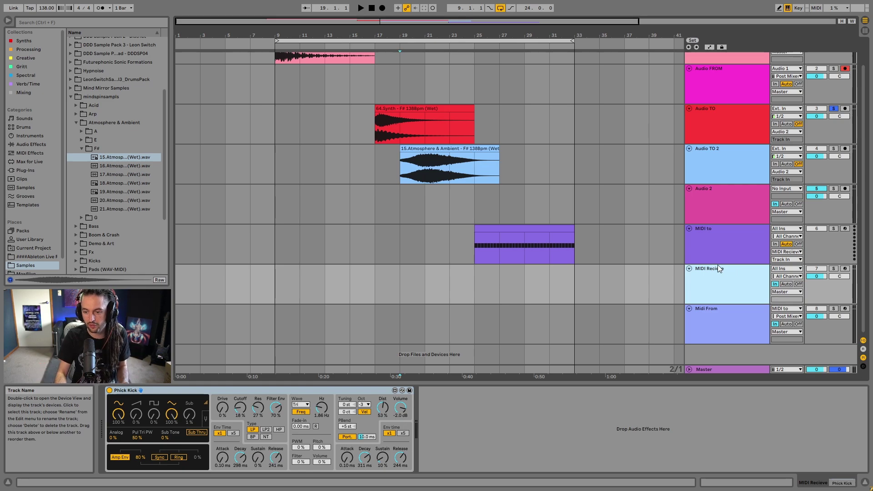
left_click(728, 245)
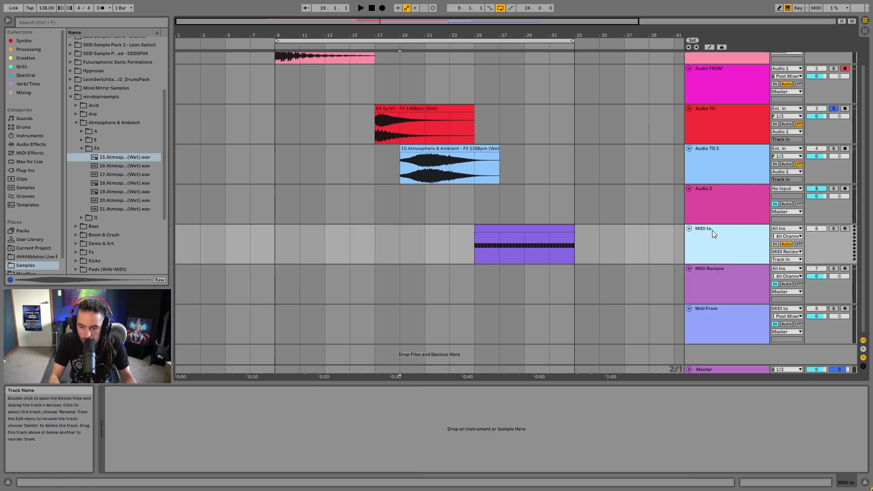
left_click(784, 251)
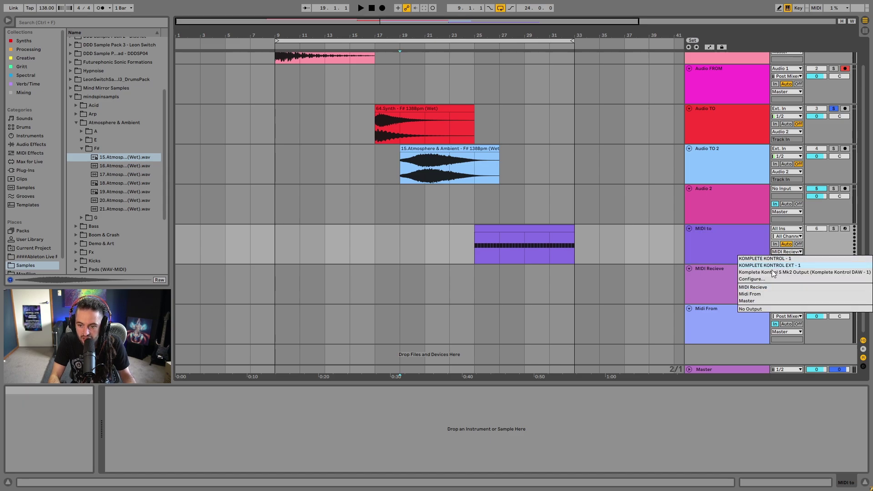
left_click(752, 287)
- Solo the MIDI Recieve track and place the playback start at bar 25, where the MIDI to clip begins
left_click(718, 282)
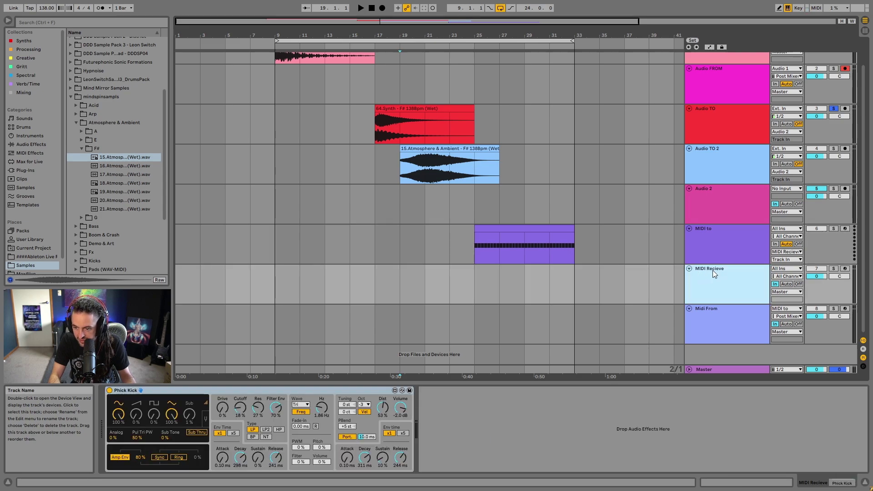
left_click(833, 269)
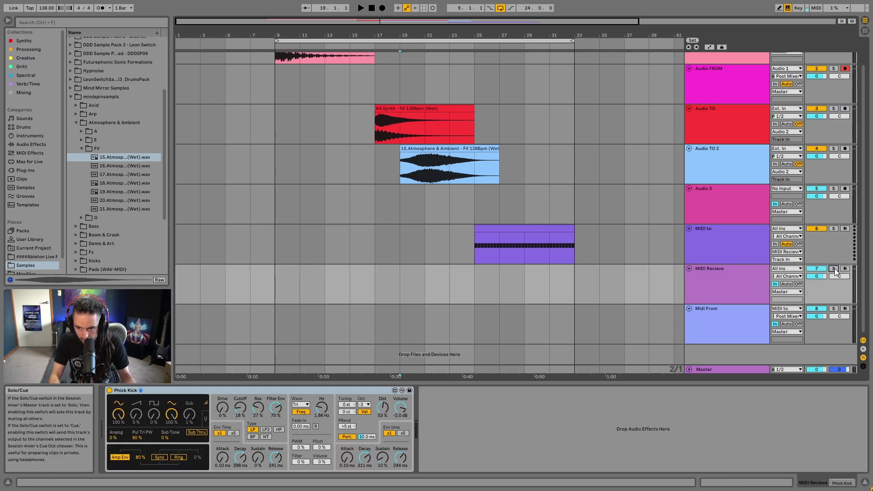
left_click(474, 283)
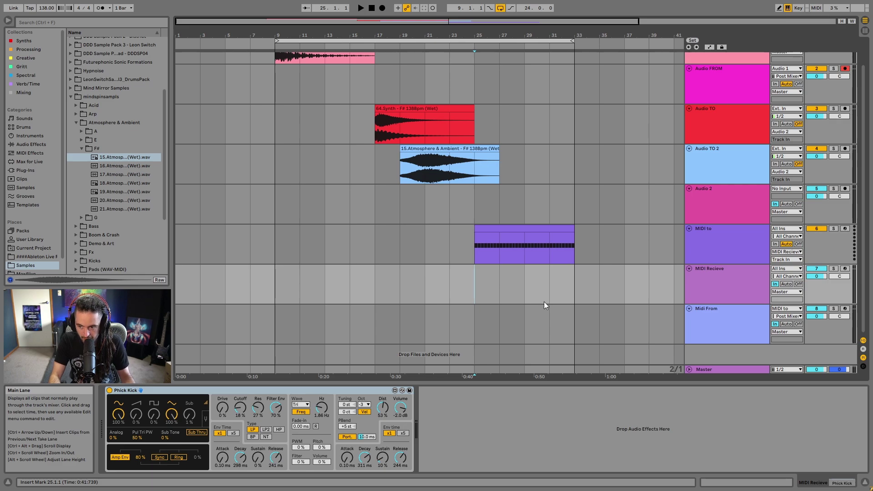
left_click_drag(473, 285, 578, 279)
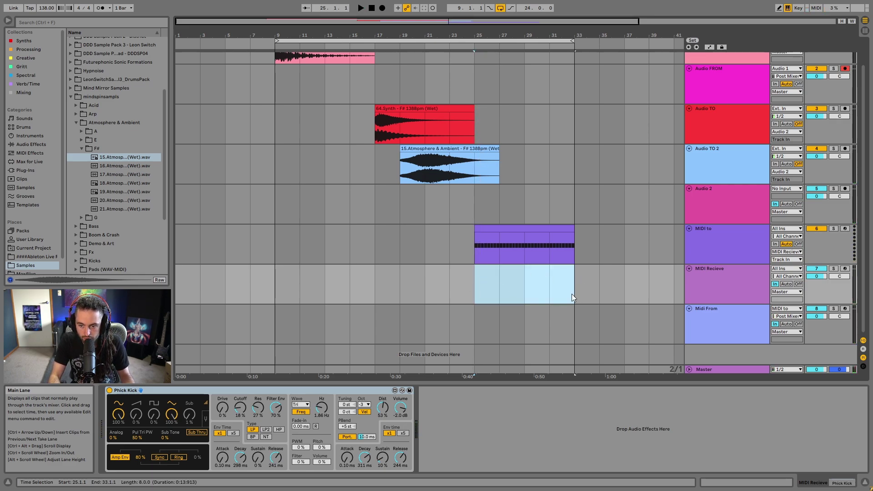
left_click(724, 289)
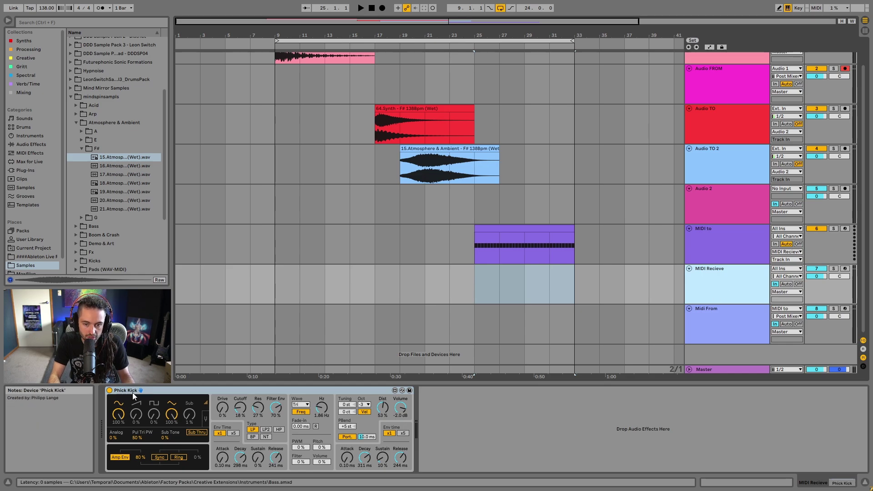
left_click(490, 289)
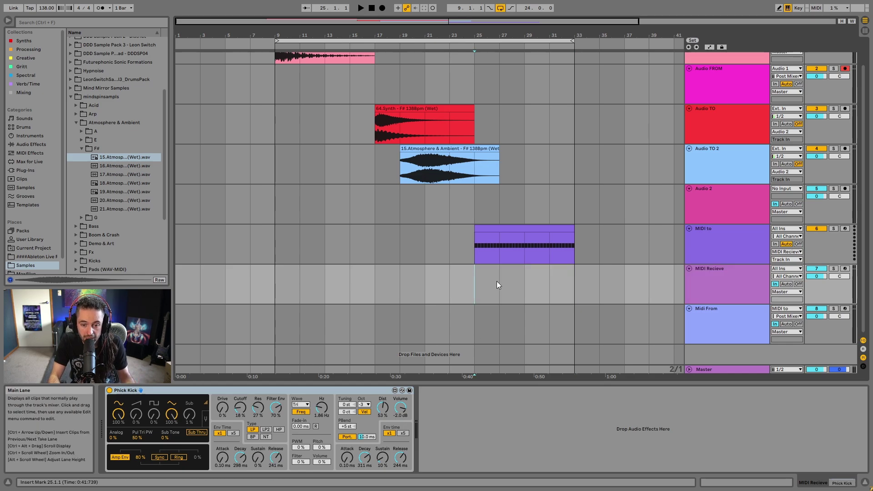
- Play the MIDI to clip from bar 25 and check the device areas of the MIDI to and MIDI Recieve tracks
key("space")
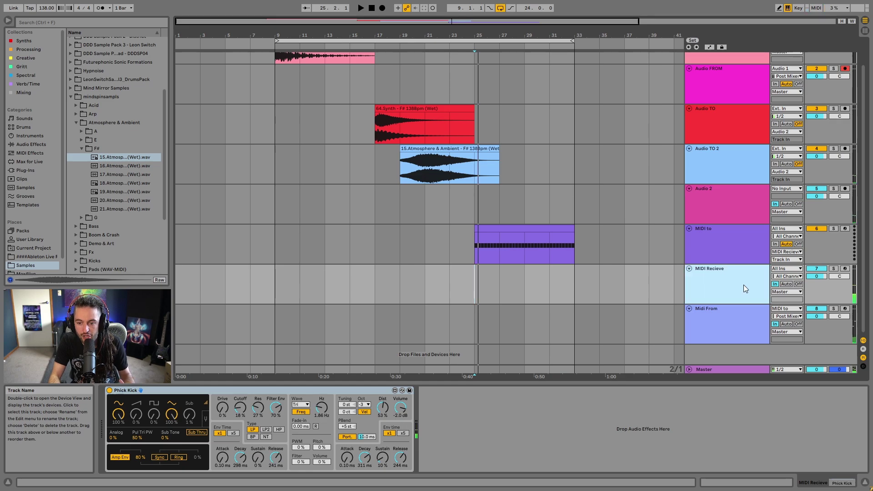
left_click(725, 247)
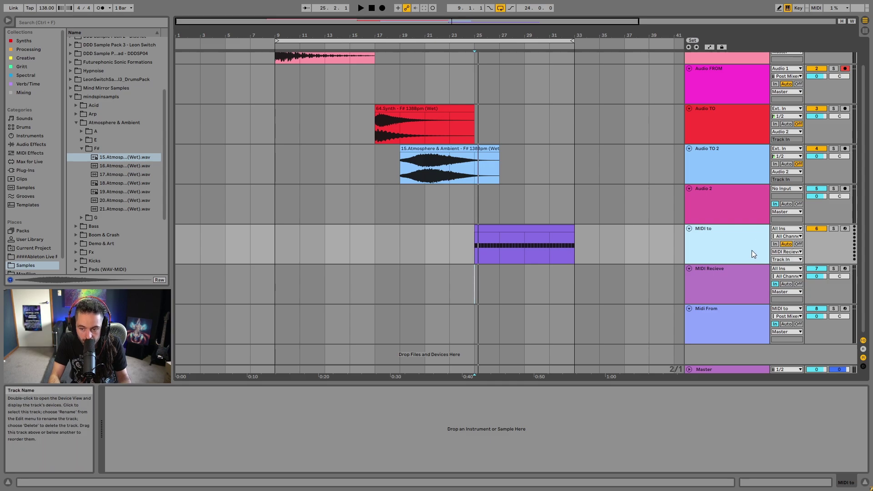
key("space")
key("space")
left_click(468, 279)
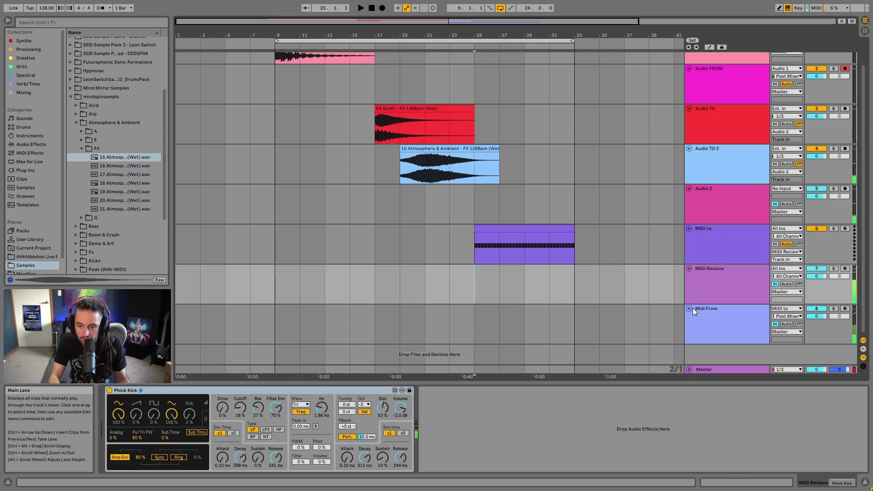
- Compare the devices and routing of the MIDI to, MIDI Recieve and Midi From tracks
left_click(715, 314)
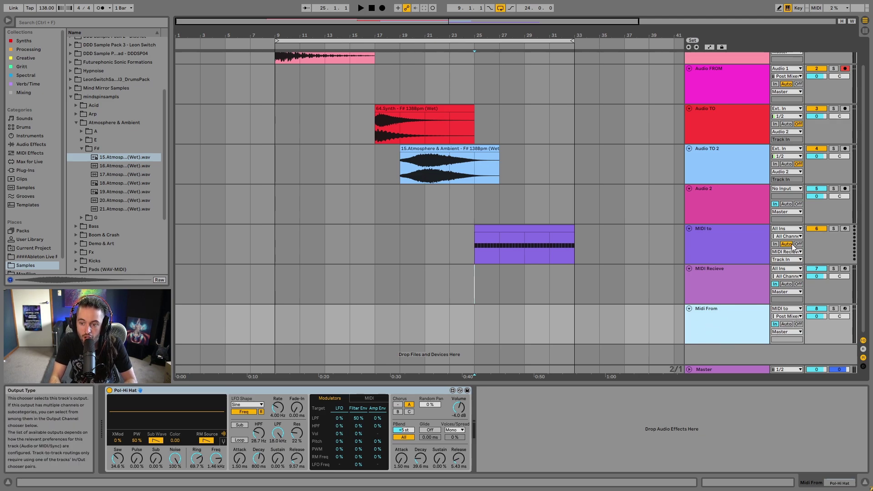
left_click(706, 239)
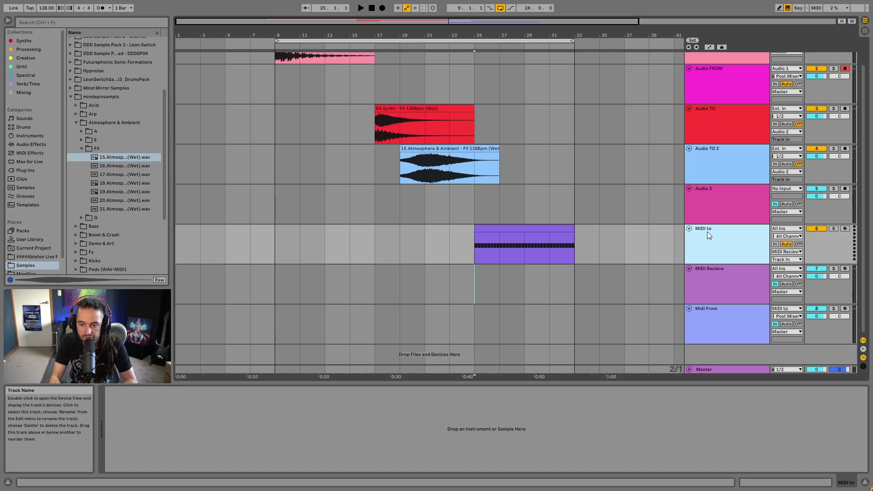
left_click(724, 271)
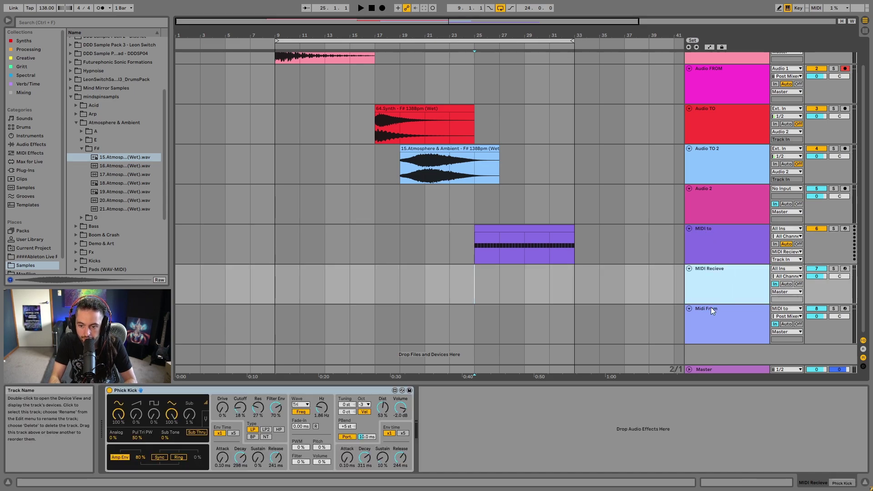
left_click(744, 318)
left_click(722, 236)
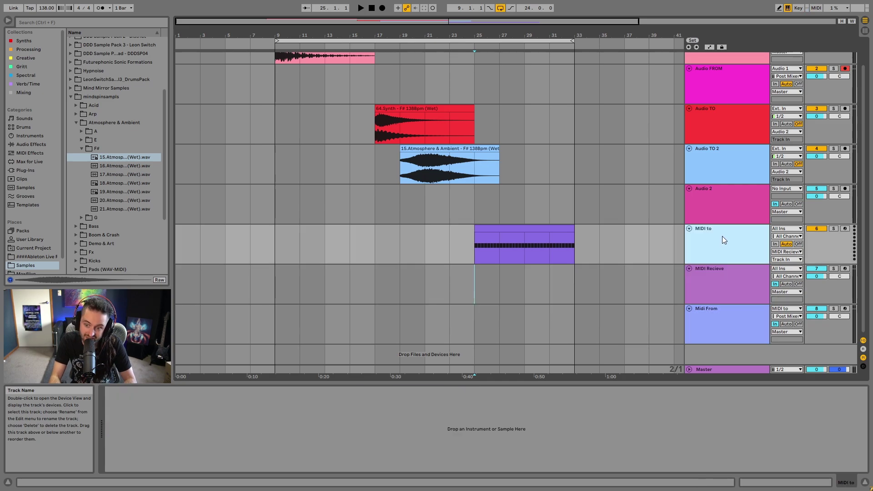
left_click(726, 333)
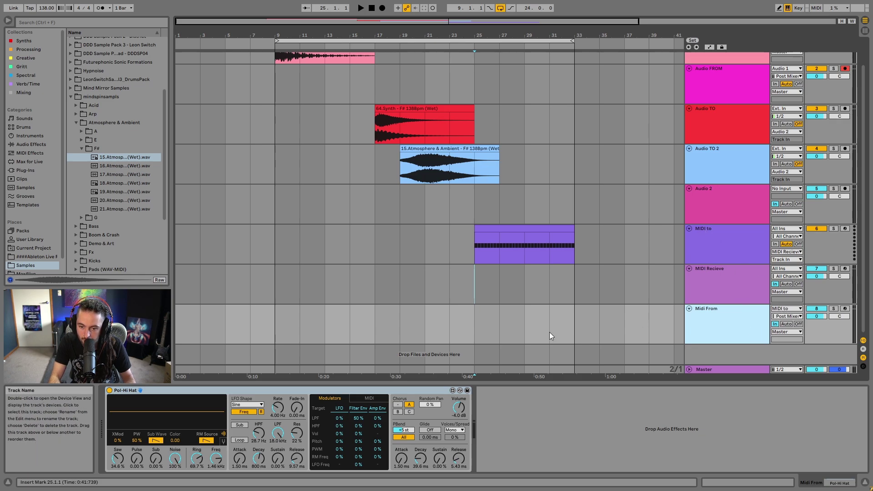
- Audition the Midi From track soloed from bar 25, and turn its solo off after listening
left_click(471, 314)
key("space")
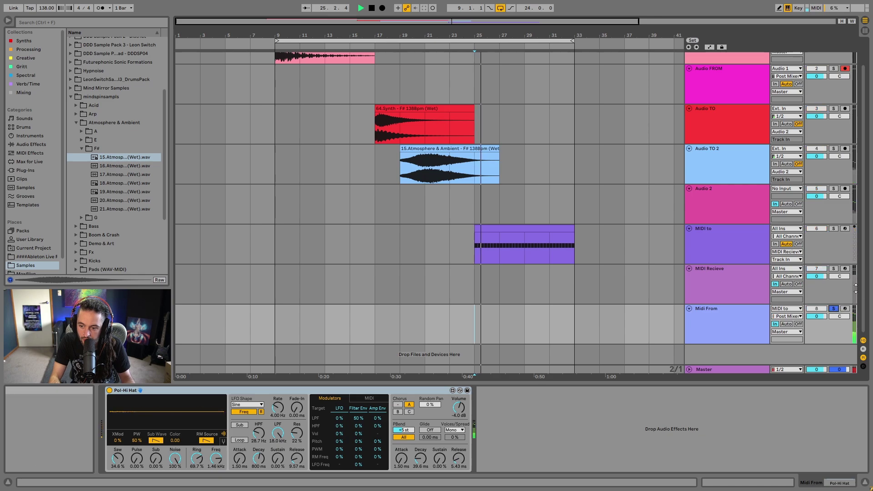
key("space")
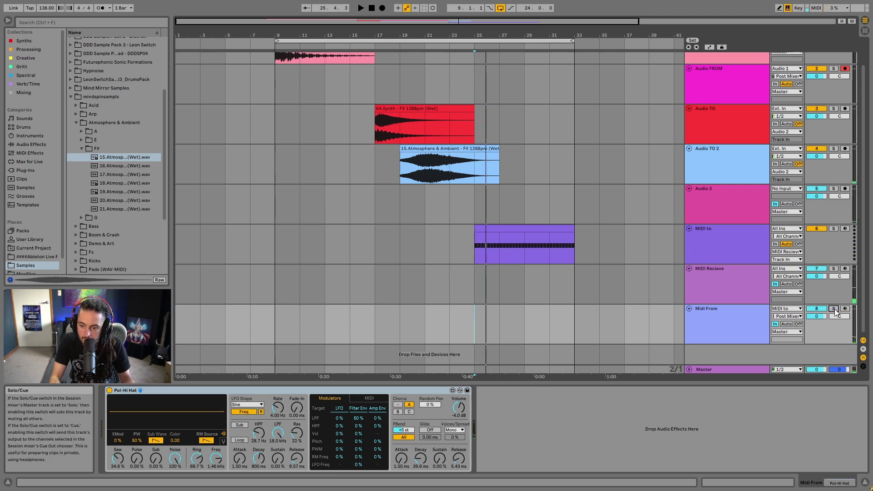
- Mute the MIDI Recieve track and, during playback from bar 25, switch Midi From's monitoring to Off and back to In
left_click(816, 268)
key("space")
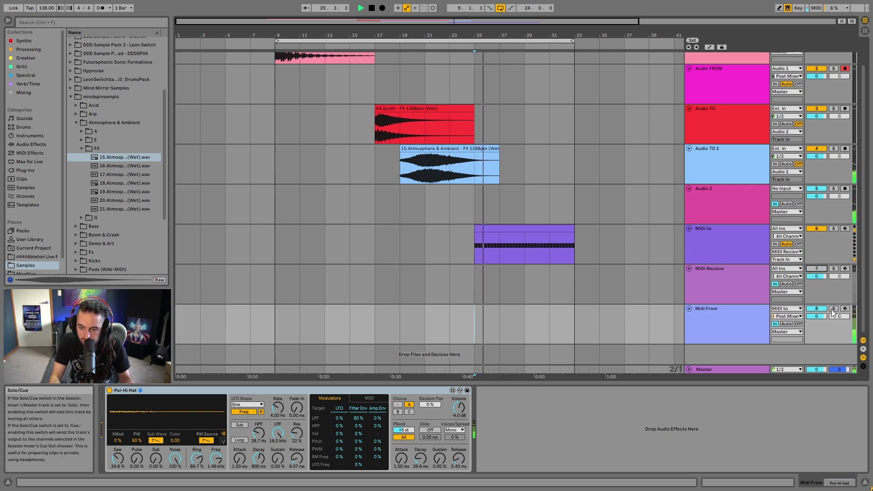
left_click(746, 315)
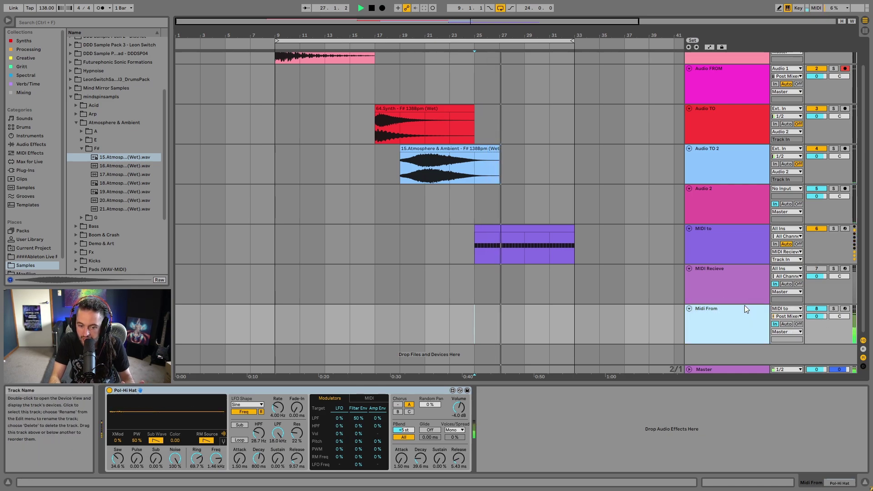
left_click(798, 324)
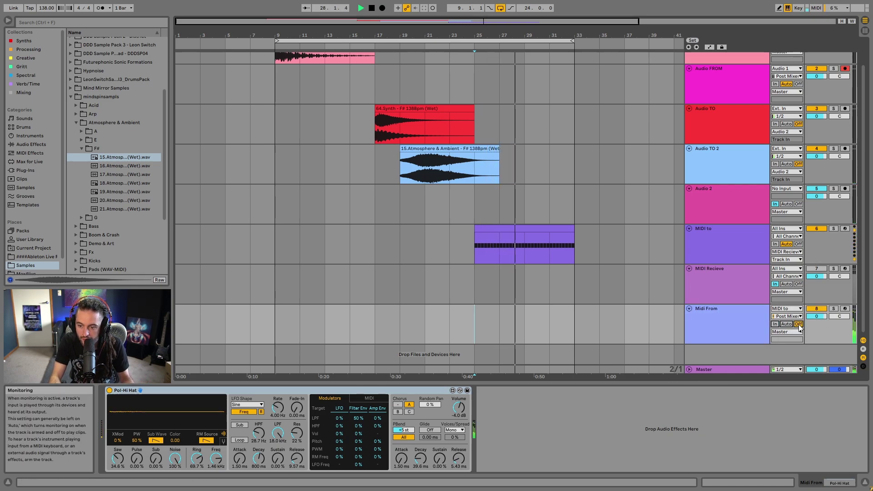
left_click(775, 324)
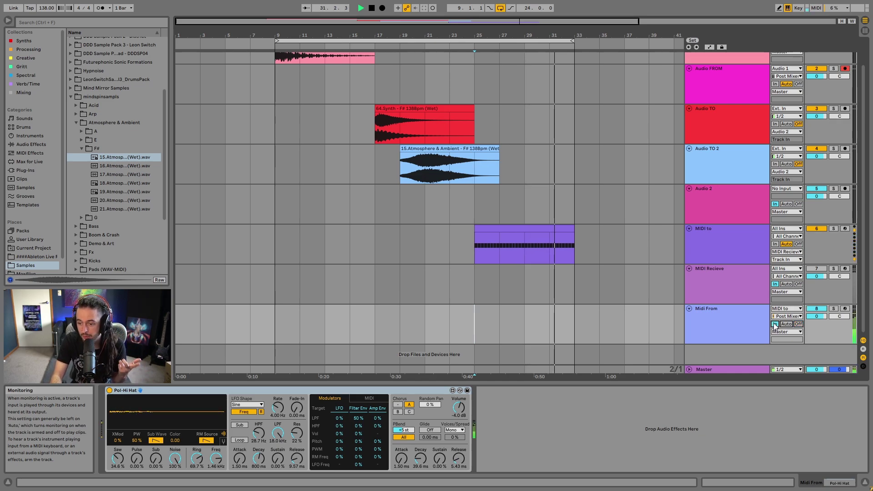
- Mute the MIDI to track and unmute MIDI Recieve during playback, turning MIDI to back on once playback is stopped
left_click(820, 228)
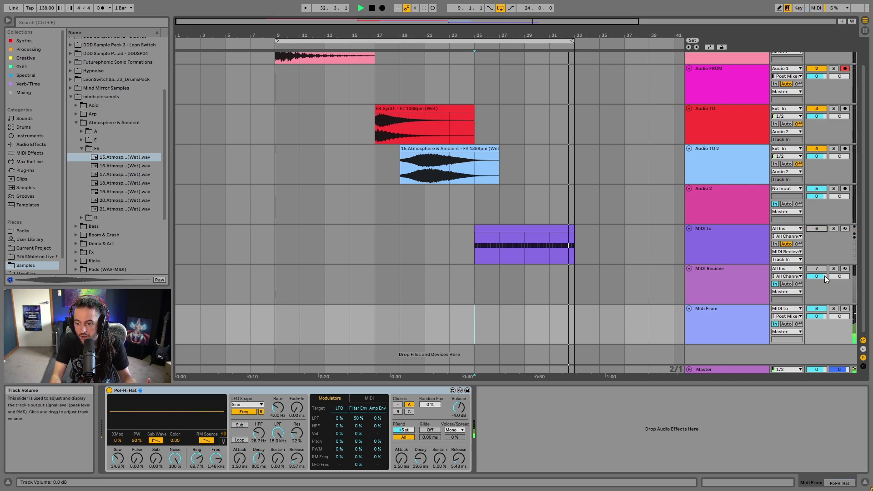
left_click(821, 268)
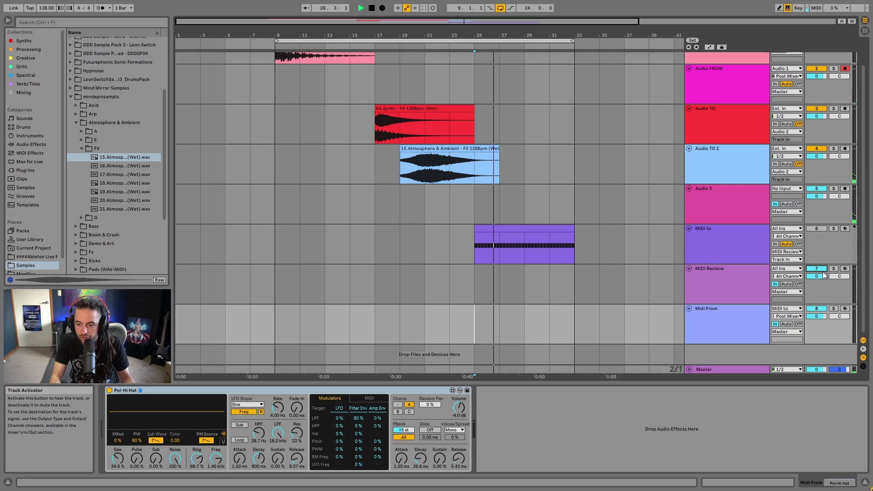
key("space")
left_click(710, 230)
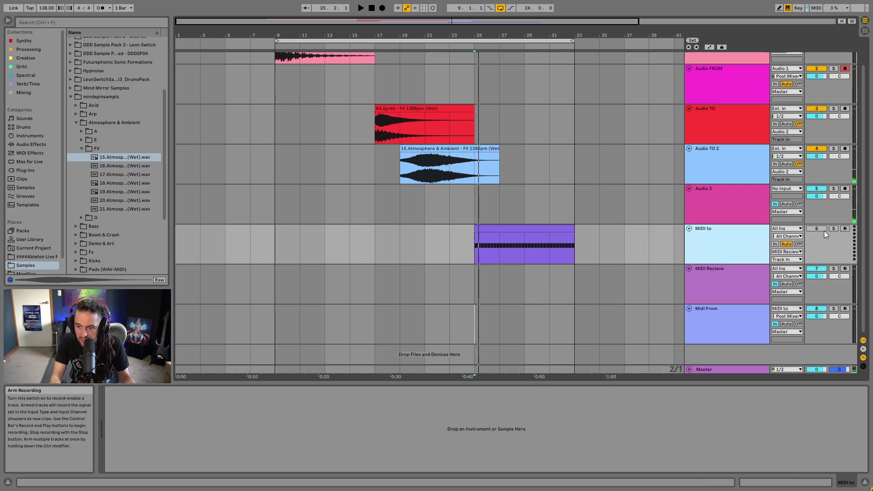
left_click(824, 230)
- Play the MIDI to clip with both receiving tracks active and inspect the Midi From and MIDI Recieve tracks
key("space")
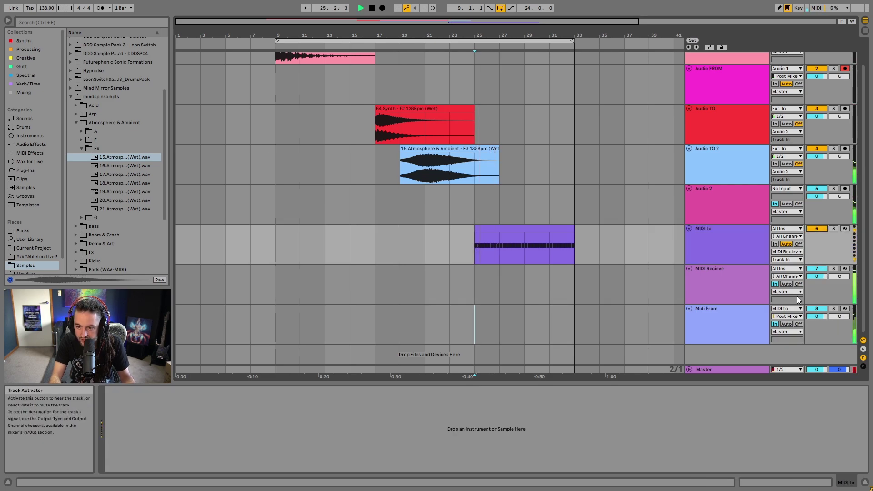
left_click(735, 312)
left_click(741, 287)
key("space")
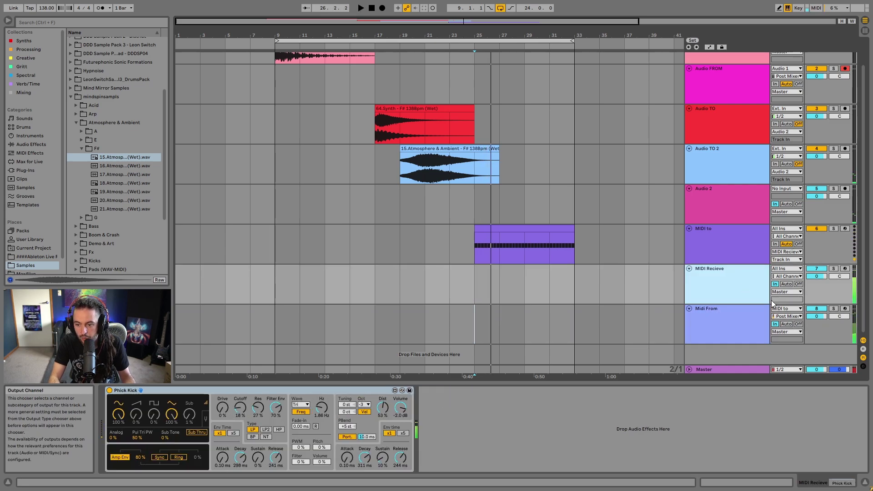
- Compare the MIDI to and Midi From tracks, and view Midi From's available output destinations
left_click(721, 227)
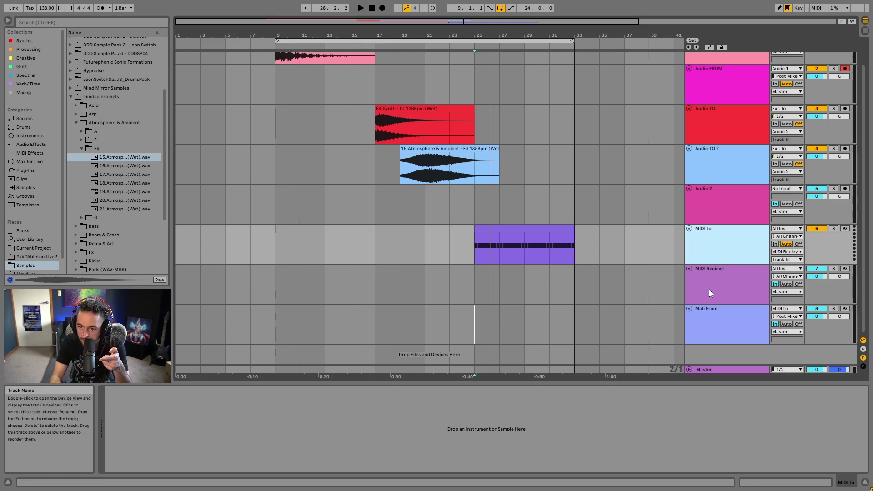
left_click(738, 328)
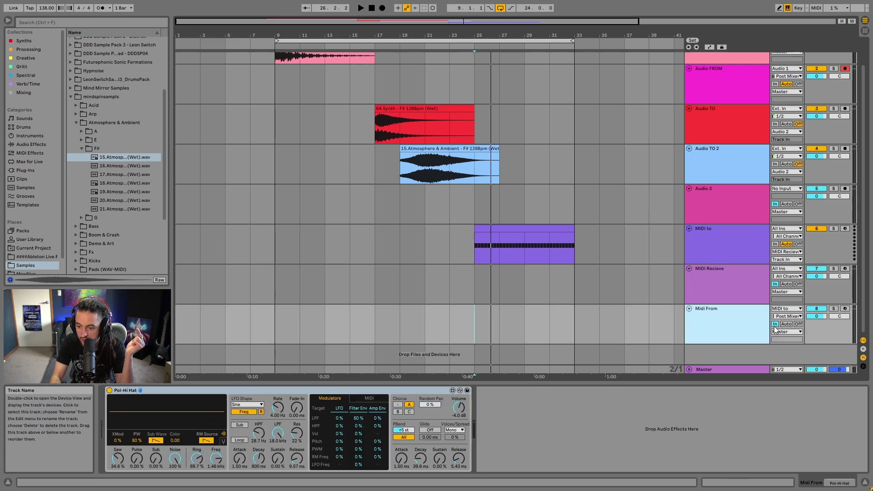
left_click(729, 241)
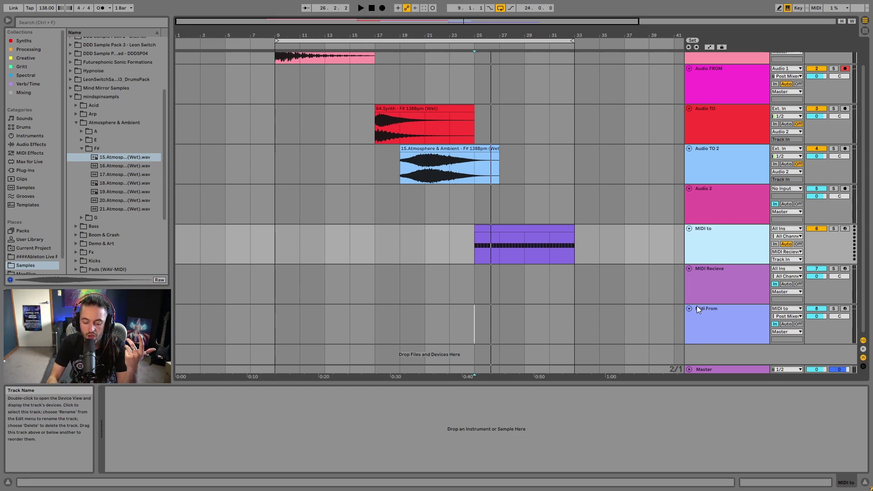
left_click(786, 331)
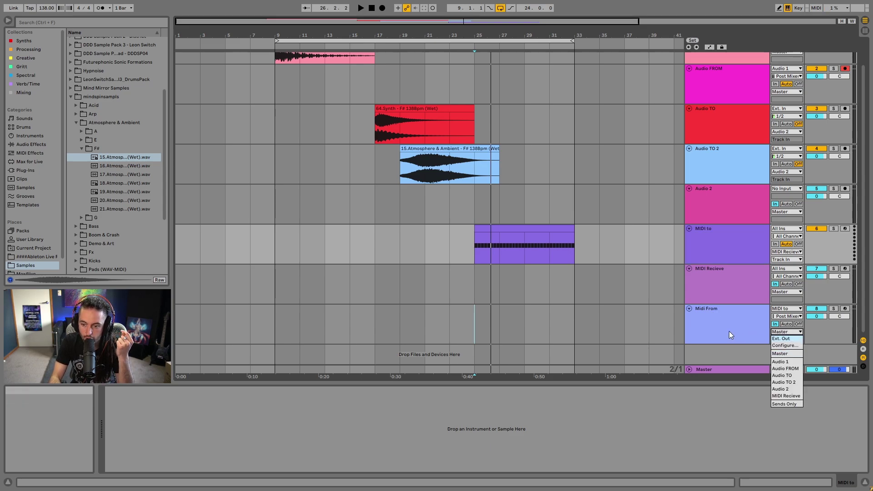
left_click(787, 334)
- View the available input channels, input sources and output destinations of the MIDI to track
left_click(787, 236)
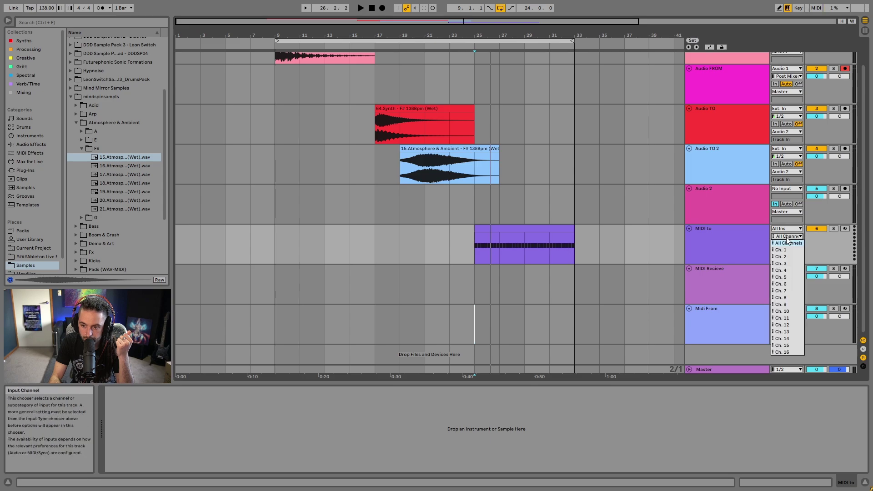
left_click(787, 229)
left_click(787, 229)
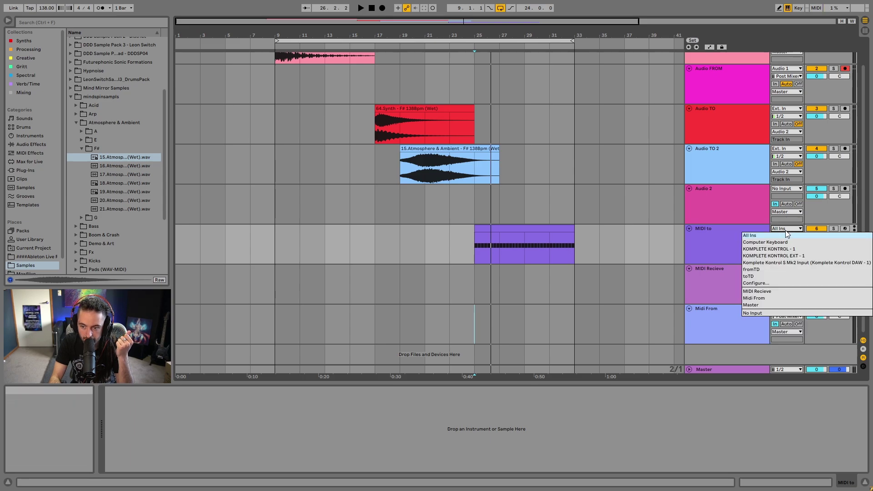
left_click(787, 235)
left_click(787, 229)
left_click(787, 228)
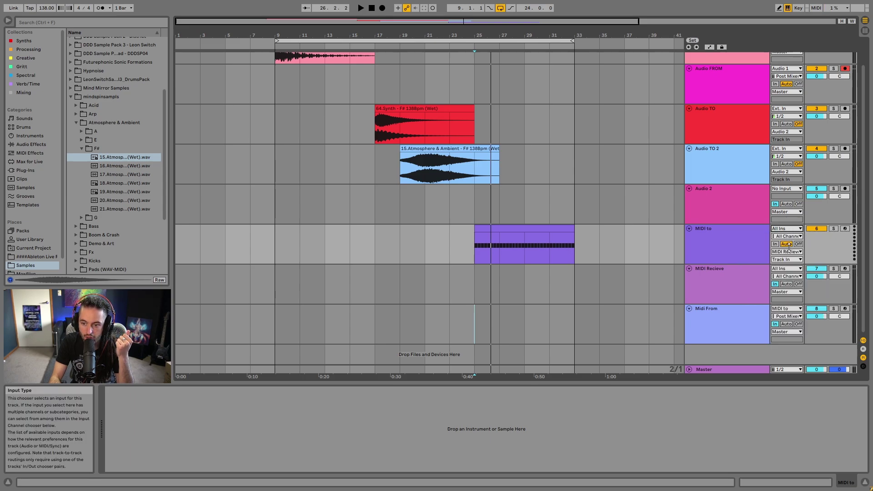
left_click(789, 251)
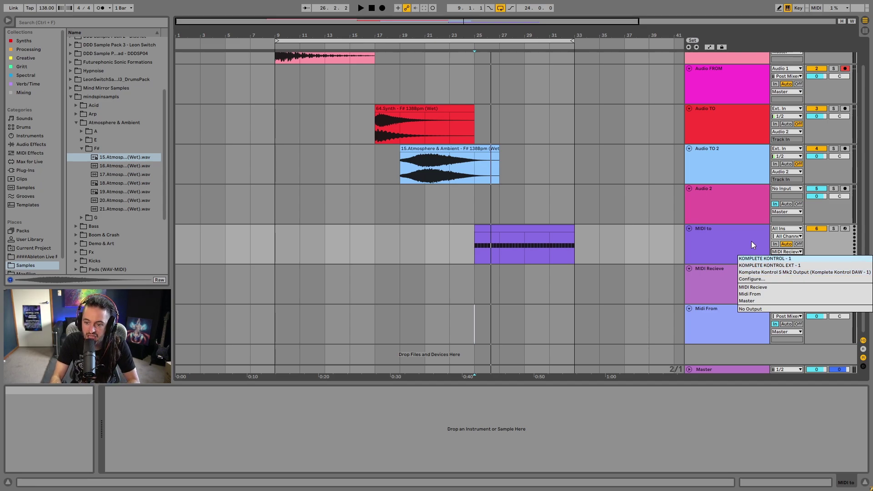
left_click(785, 252)
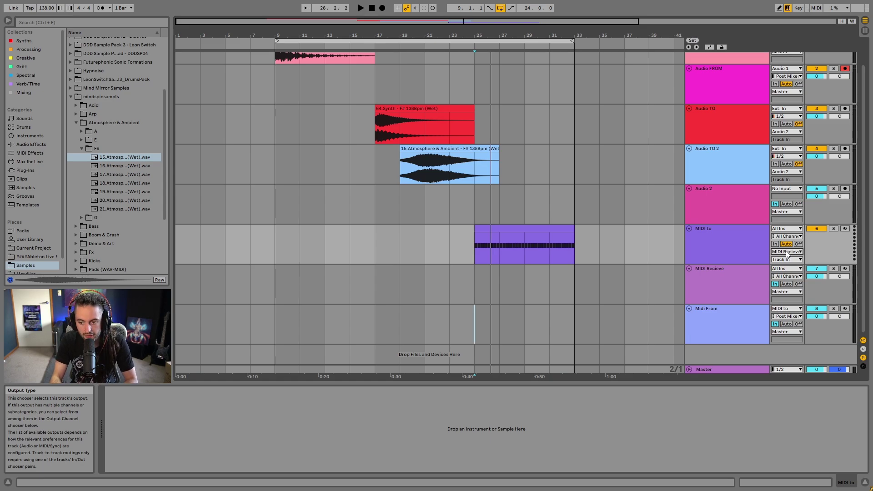
- Route the MIDI to track's output to Komplete Kontrol S Mk2 Output (Komplete Kontrol DAW - 1), keeping output channel Ch. 1
left_click(490, 236)
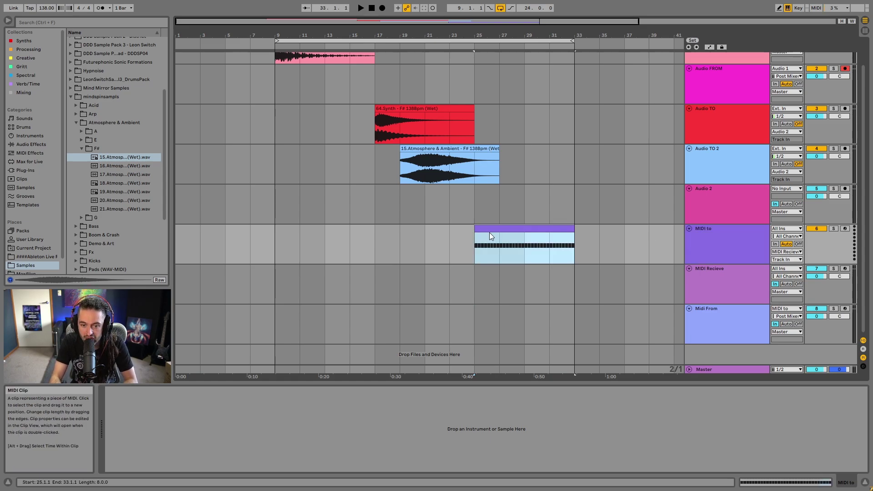
left_click(791, 257)
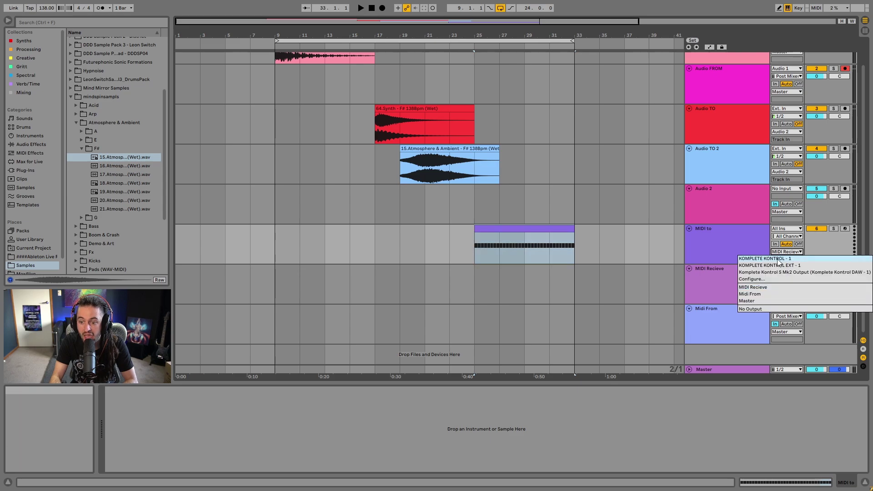
left_click(792, 263)
left_click(791, 261)
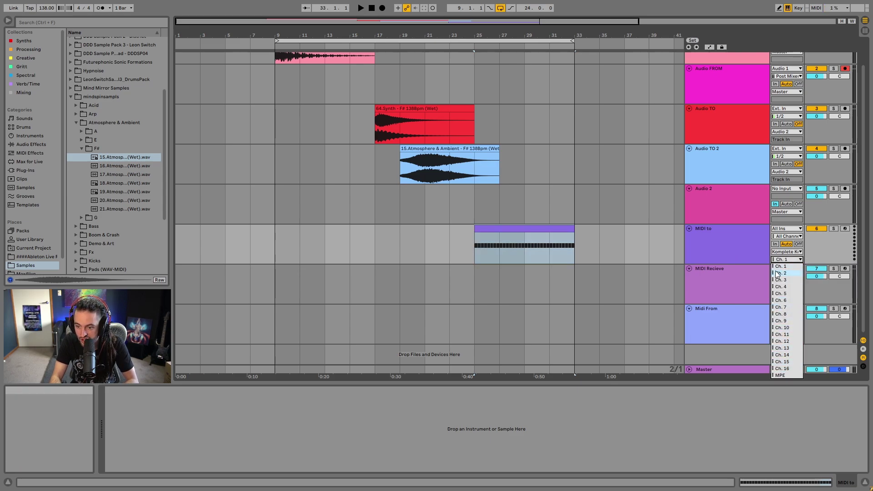
left_click(736, 255)
left_click(737, 255)
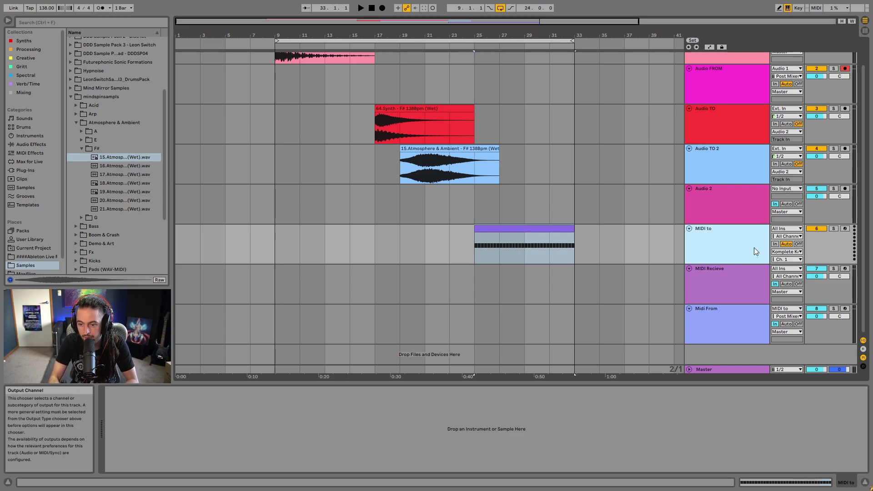
- Play the MIDI to clip from bar 25 with the external output routing and check the MIDI Recieve track
left_click(572, 238)
key("space")
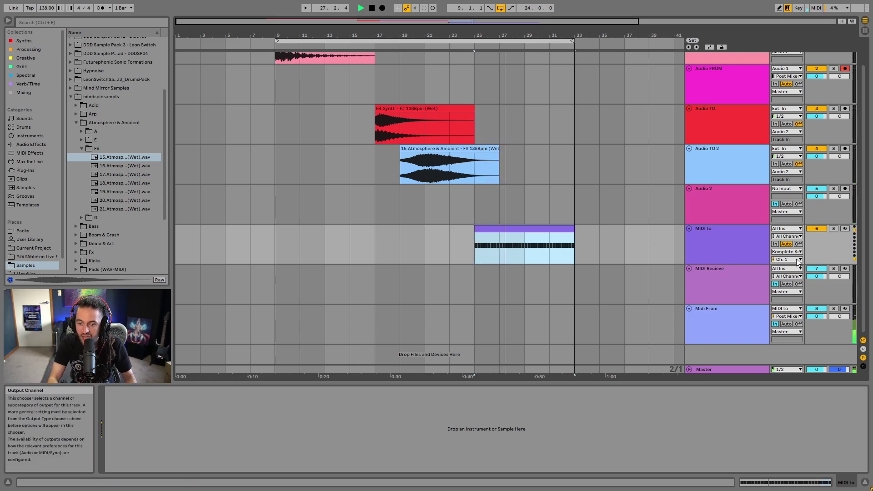
left_click(707, 277)
key("space")
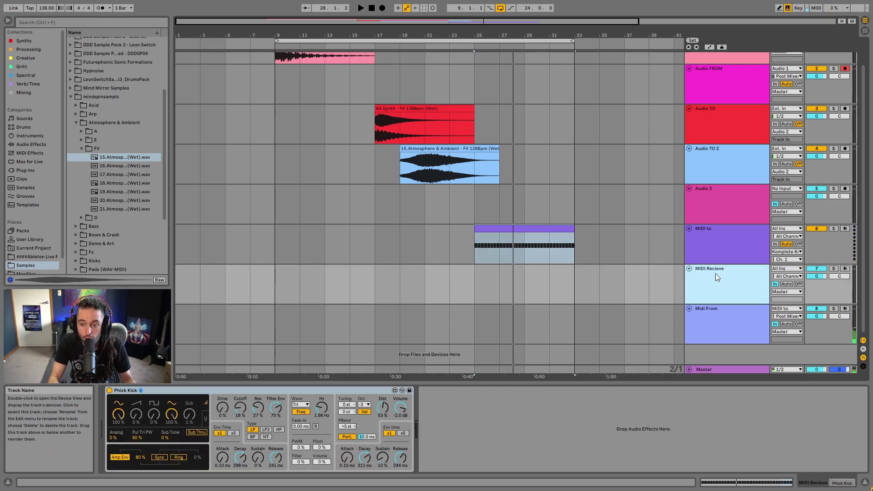
- View the output destinations of the MIDI to track, and compare its device chain with that of the Midi From track
left_click(796, 252)
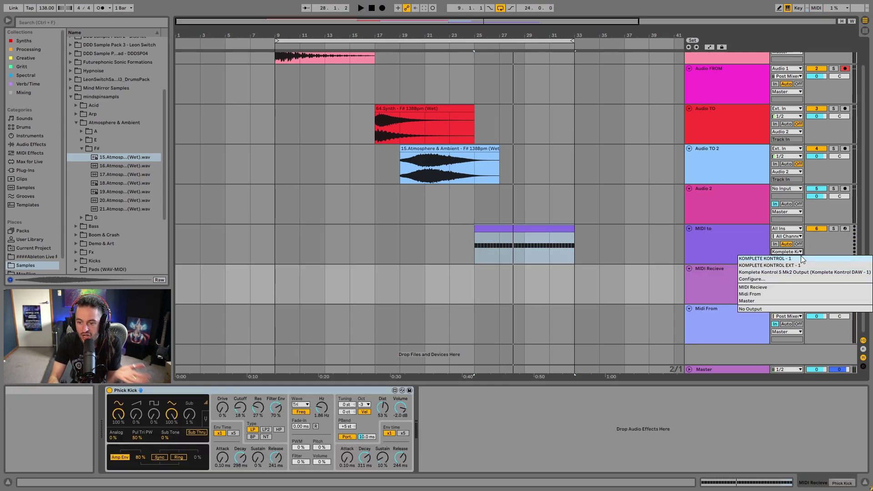
key("Return")
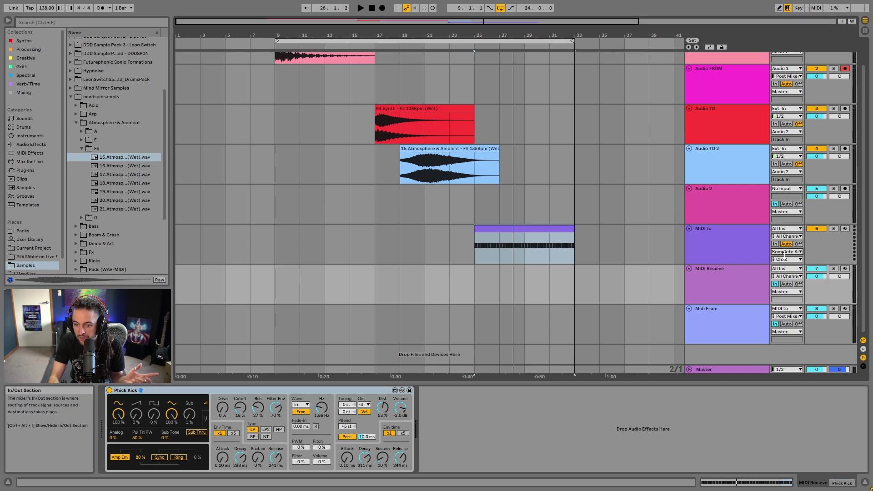
left_click(739, 314)
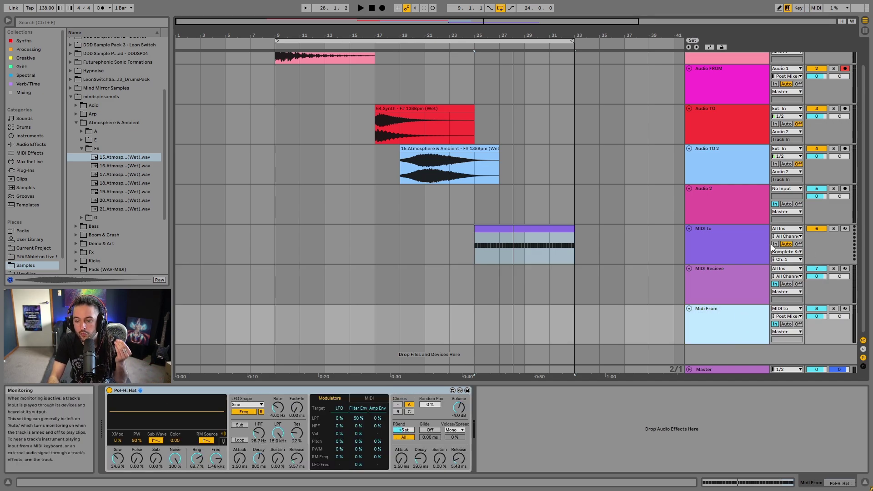
left_click(704, 233)
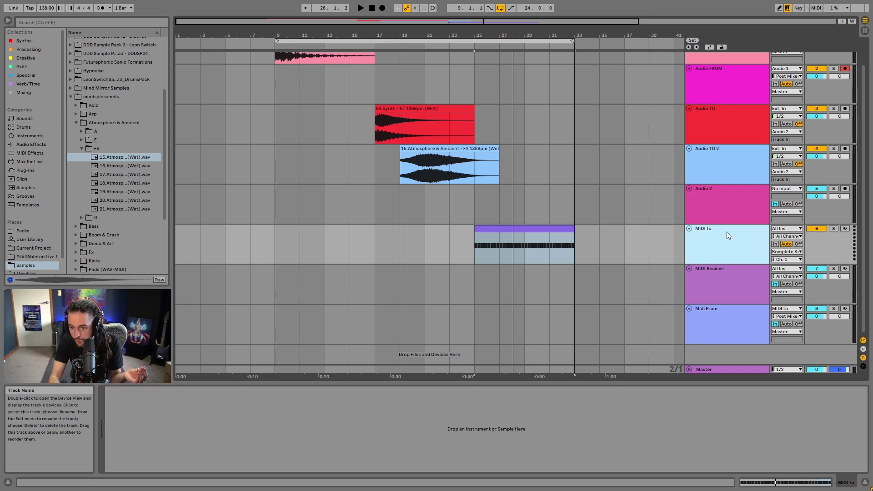
left_click(726, 312)
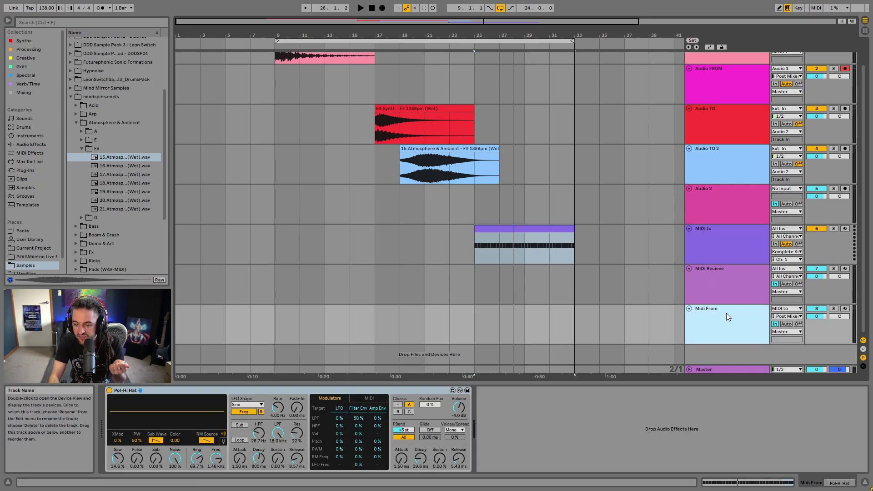
left_click(735, 256)
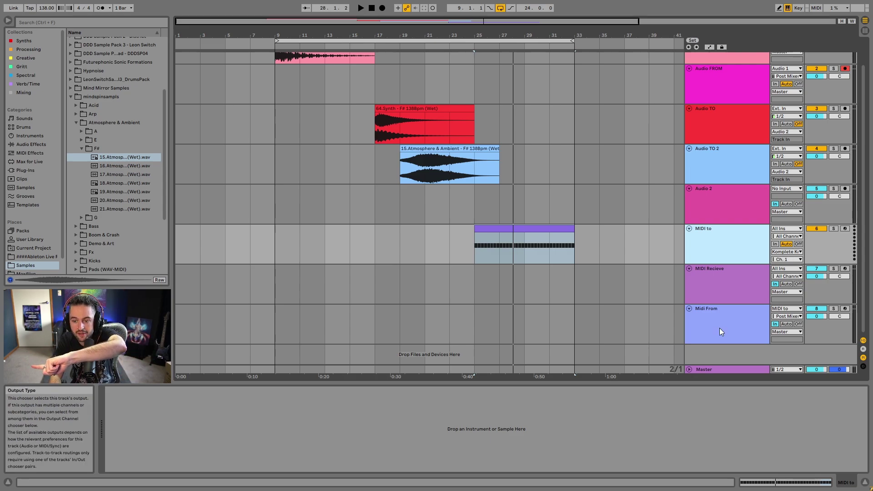
left_click(710, 319)
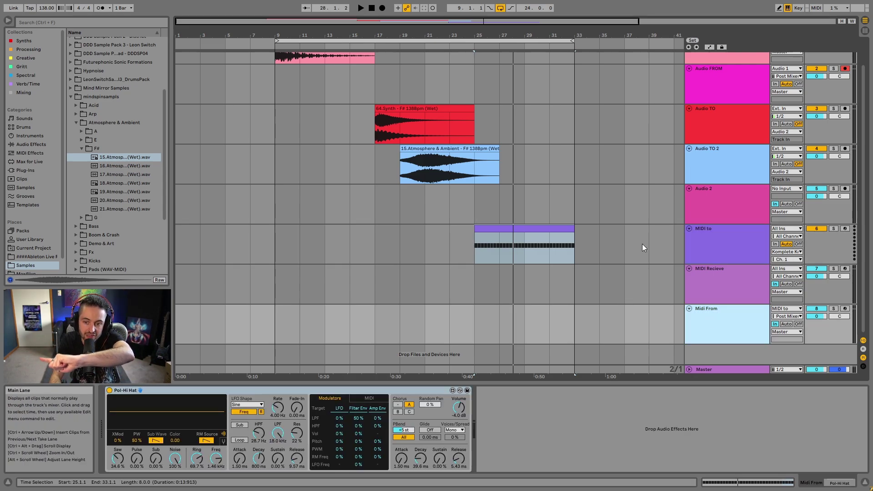